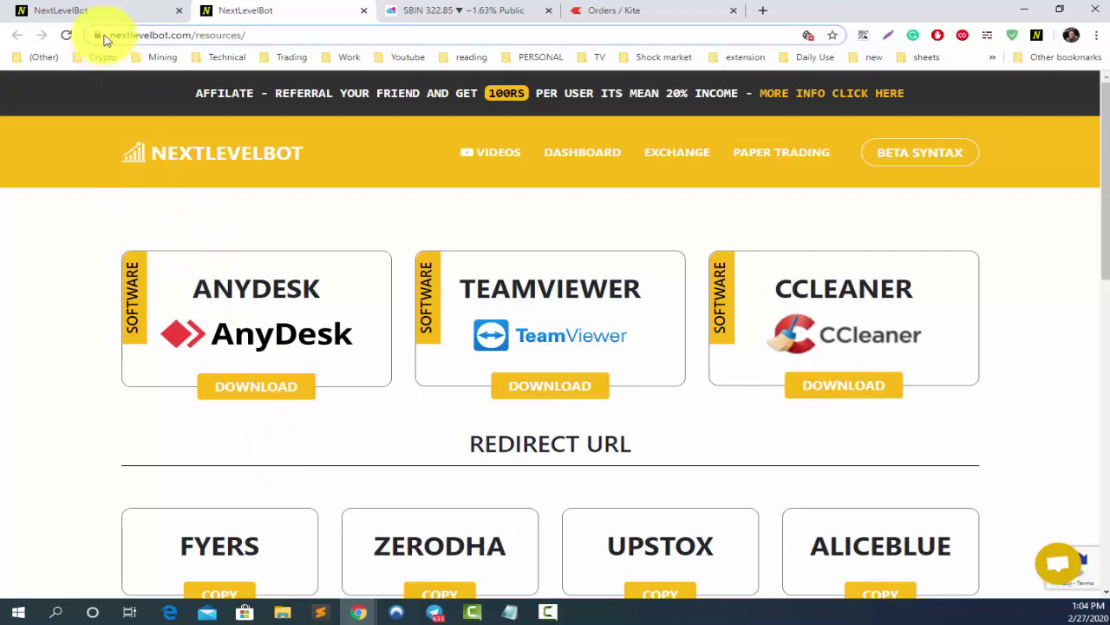
Open the Kite API dashboard from the NextLevelBot downloads and resources page.
left_click(97, 11)
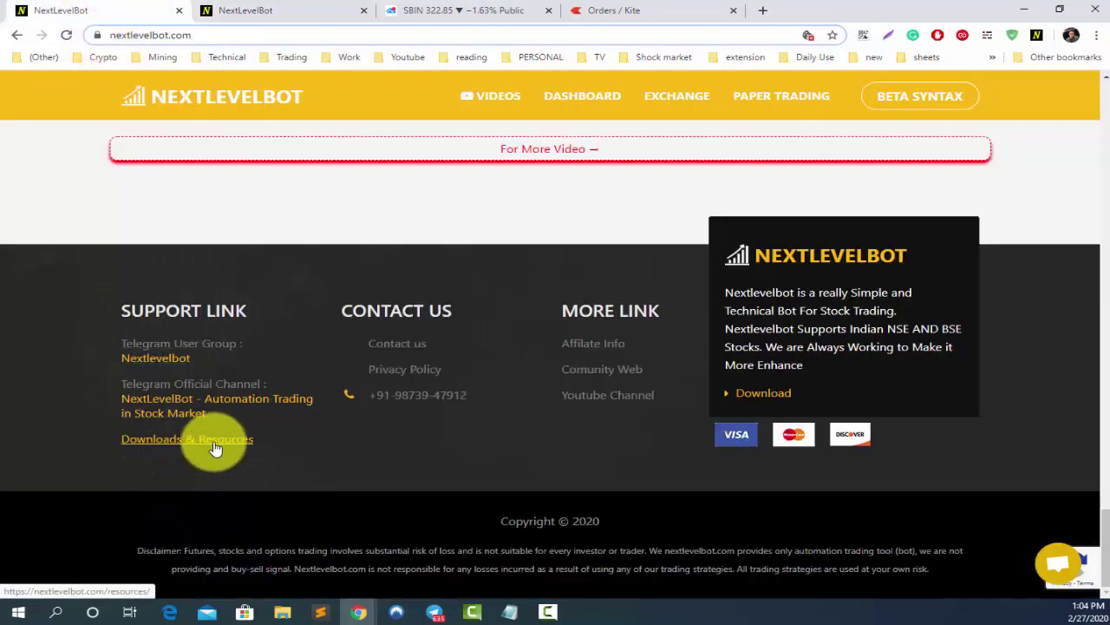
left_click(250, 10)
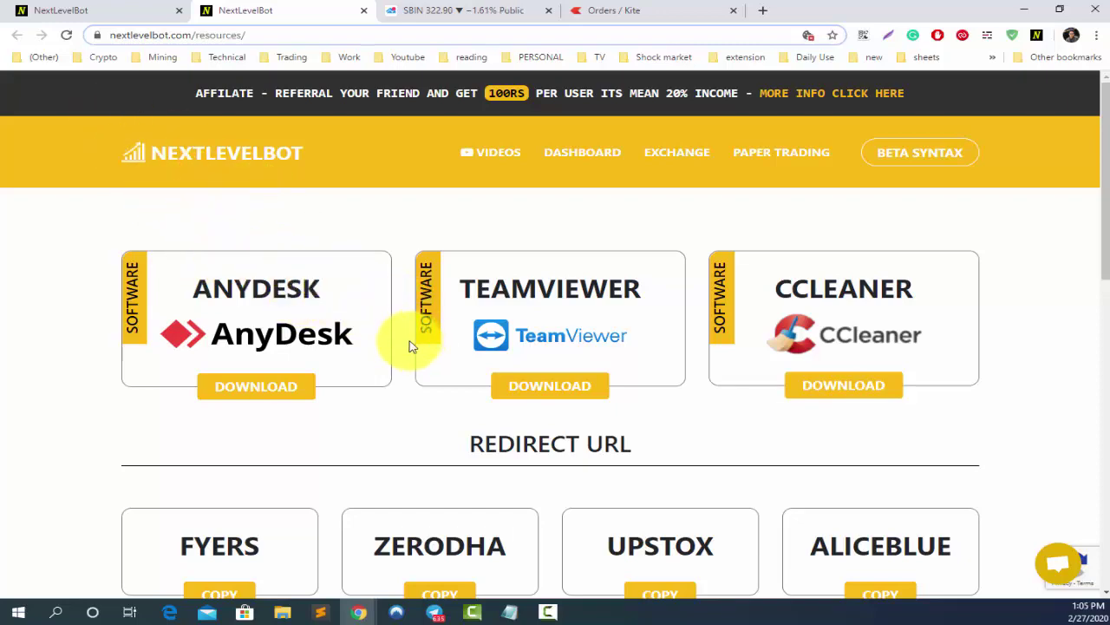
scroll(411, 347, "down", 2)
scroll(412, 346, "up", 2)
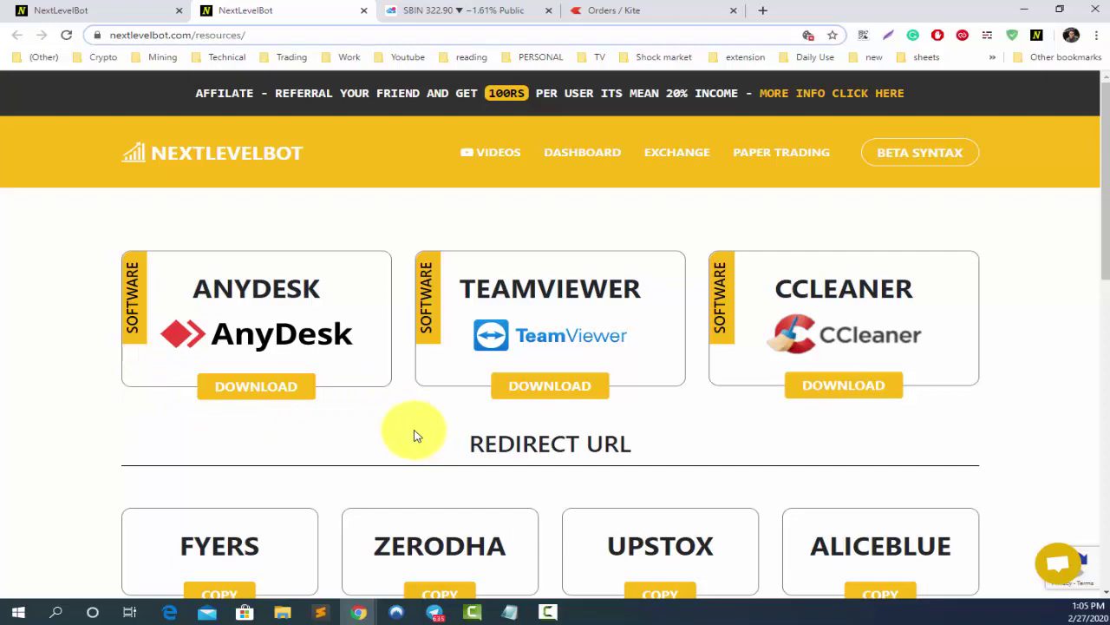
scroll(415, 435, "down", 2)
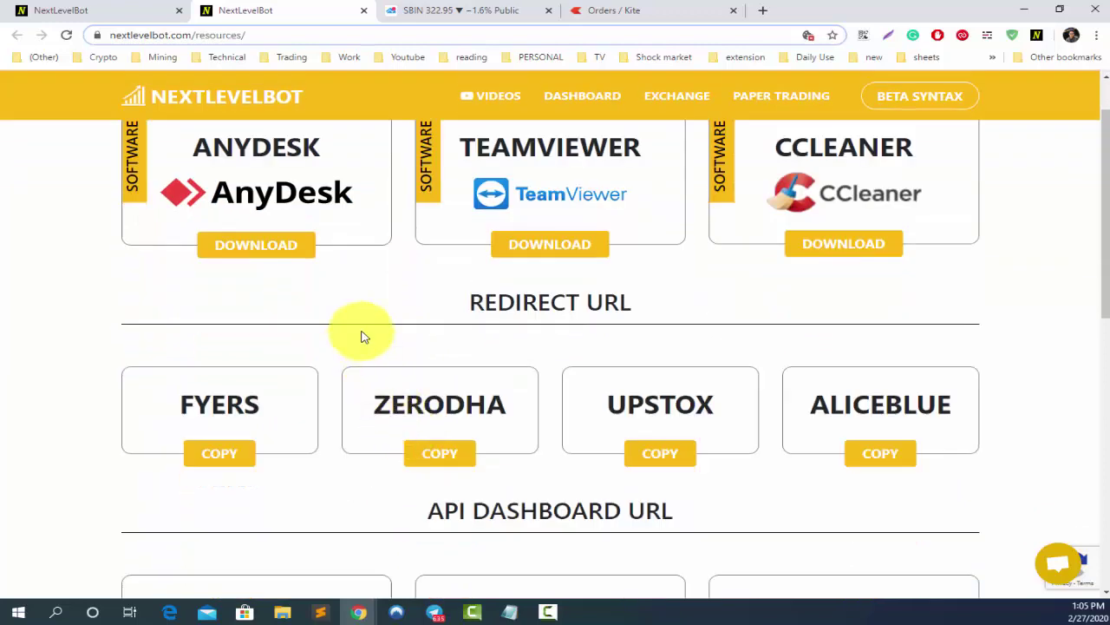
scroll(364, 337, "down", 3)
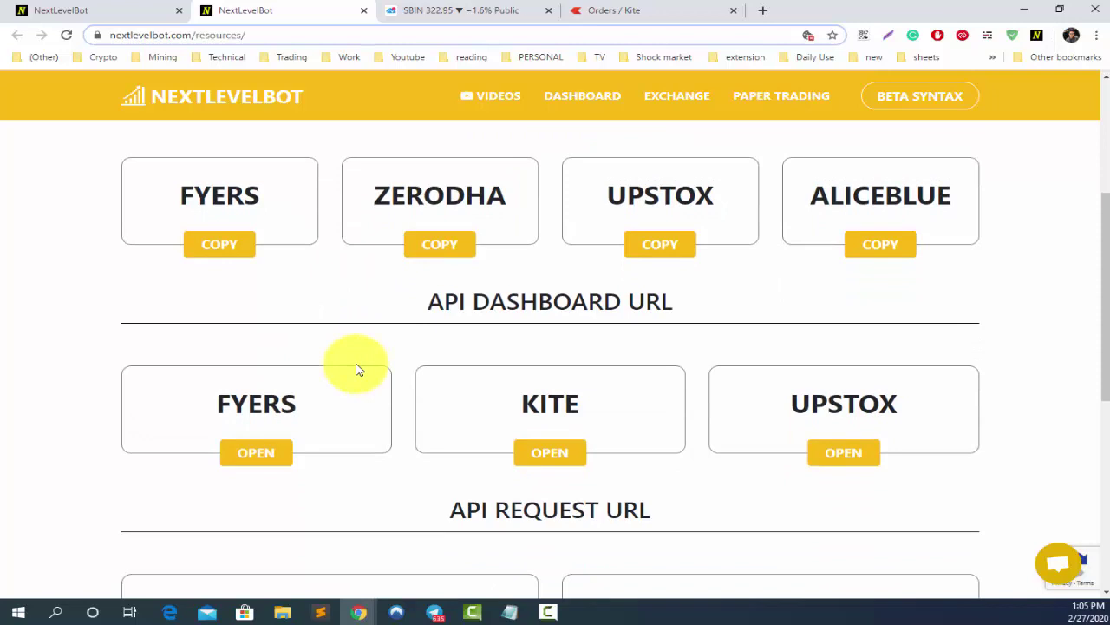
left_click(436, 306)
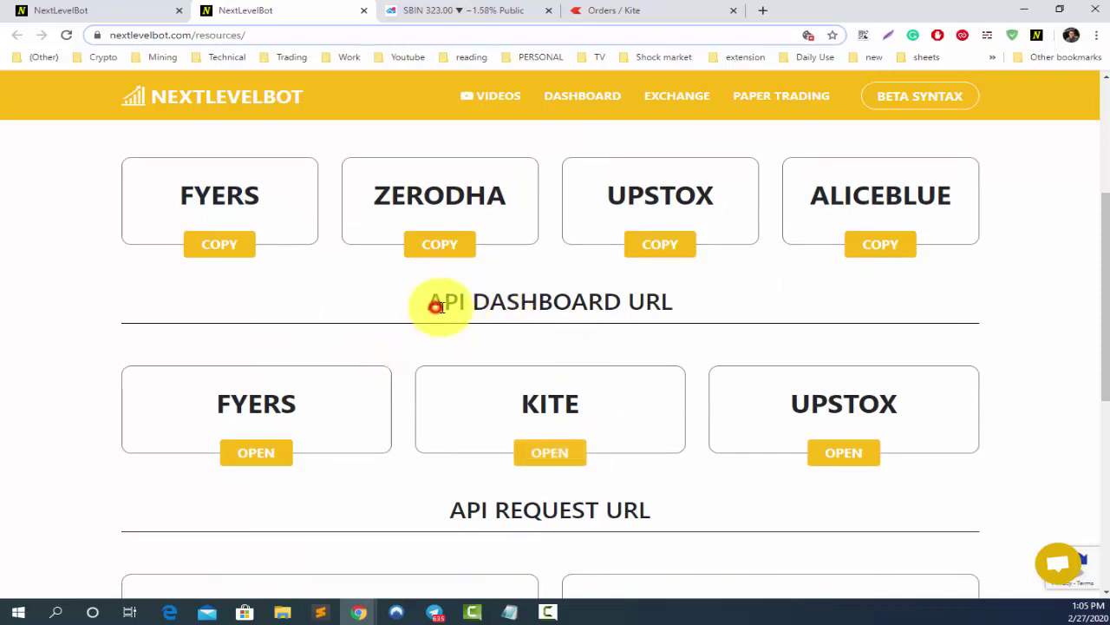
left_click_drag(436, 306, 751, 304)
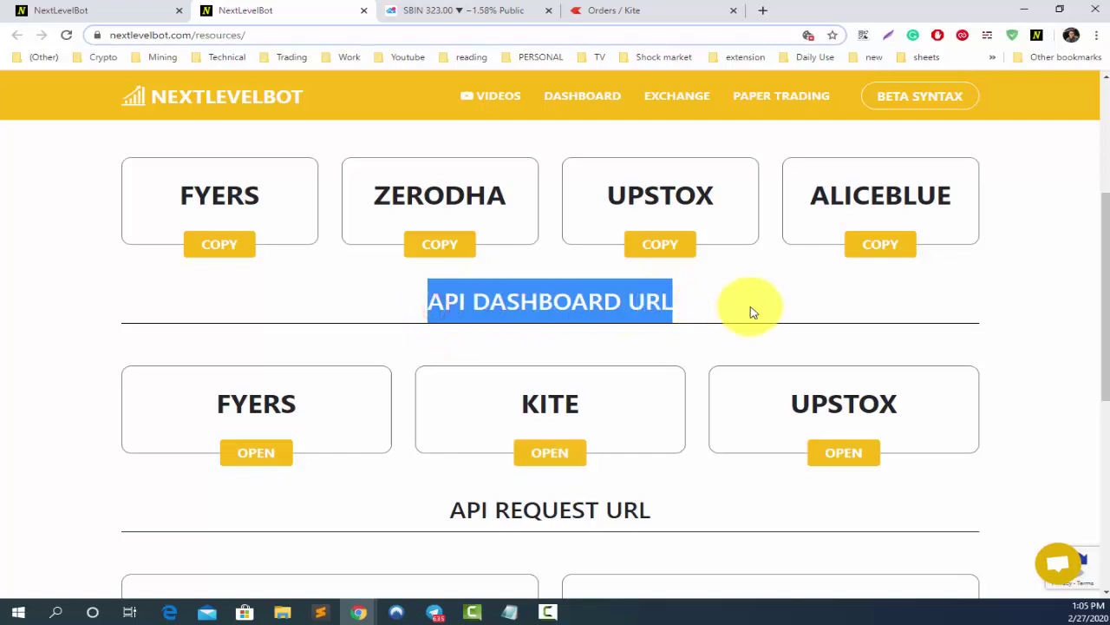
left_click(548, 460)
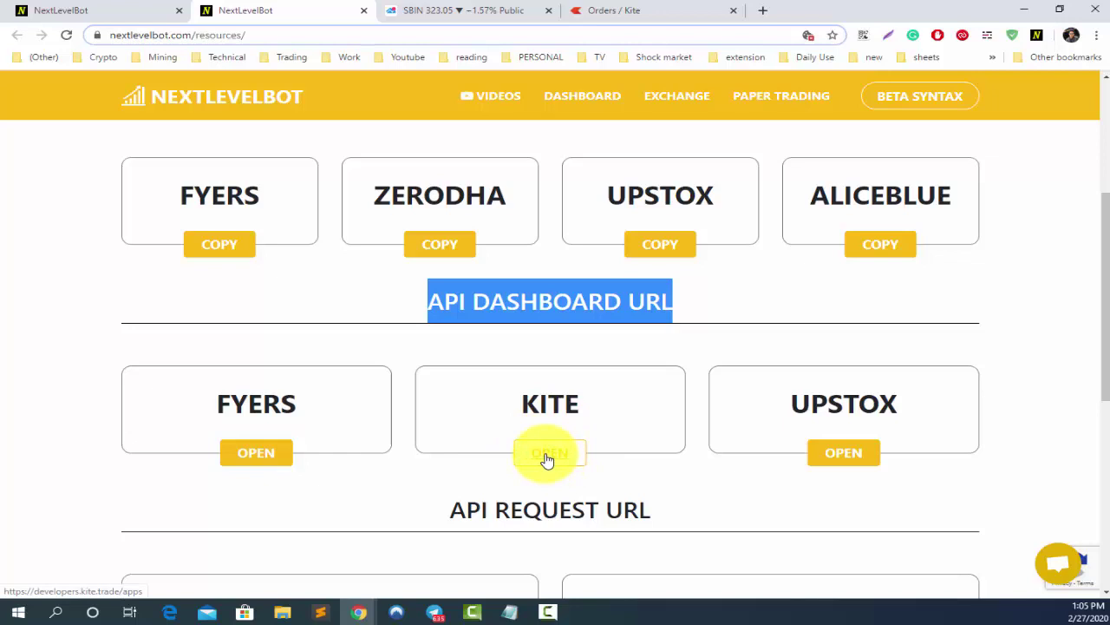
left_click(547, 460)
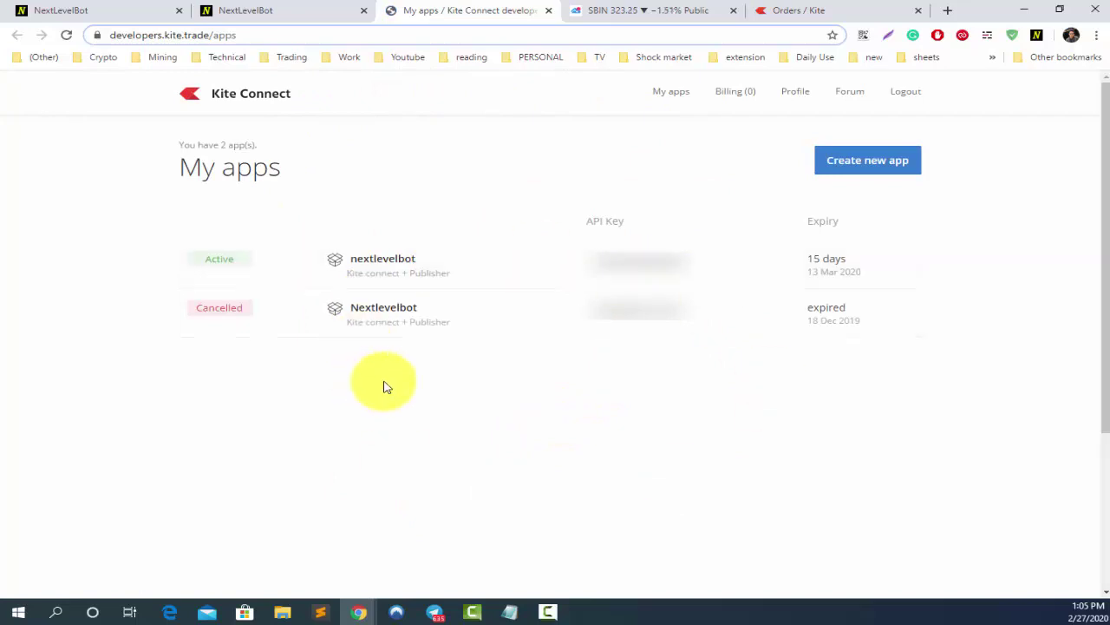
Log out of Kite Connect and open the developer signup form.
left_click(899, 99)
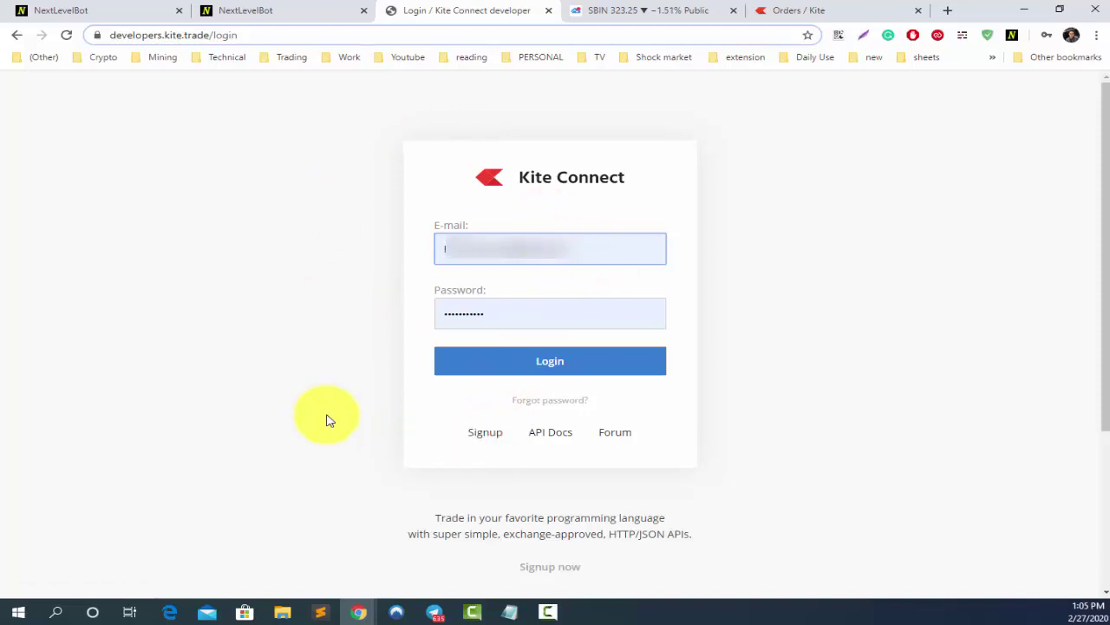
left_click(487, 434)
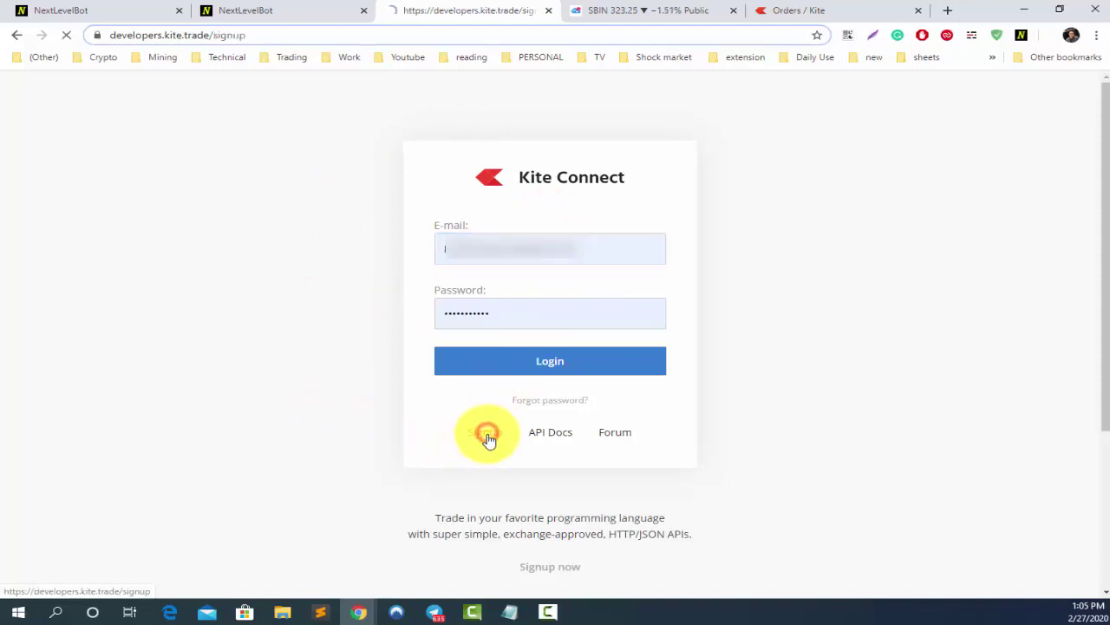
scroll(812, 386, "down", 1)
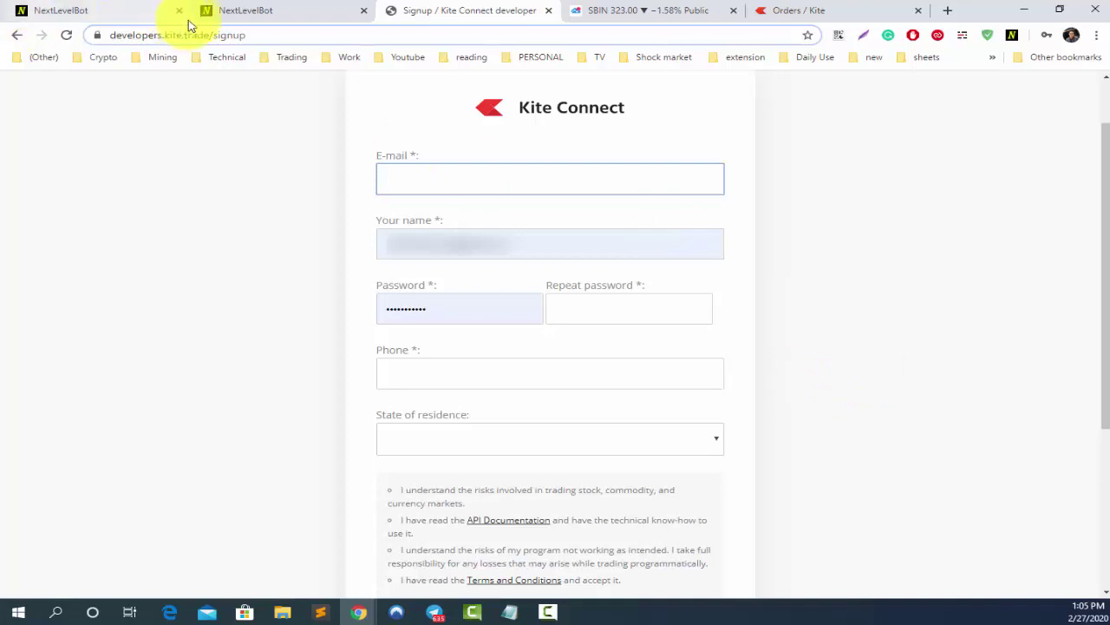
Examine the signup form's e-mail, name, password, phone and state of residence fields and its terms agreement.
left_click_drag(208, 37, 153, 169)
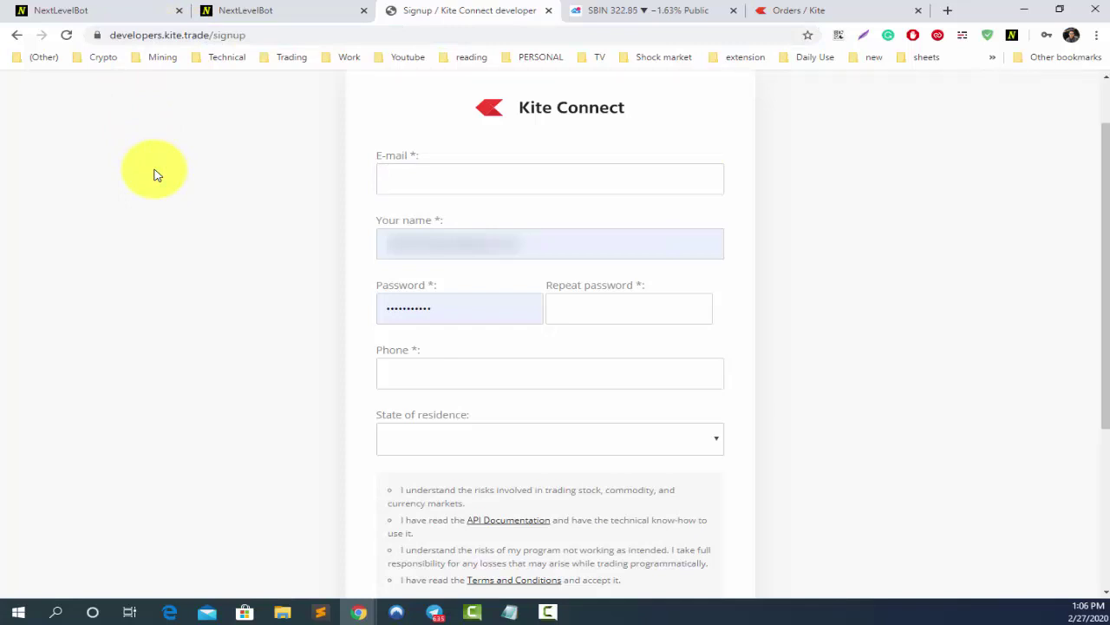
left_click(414, 181)
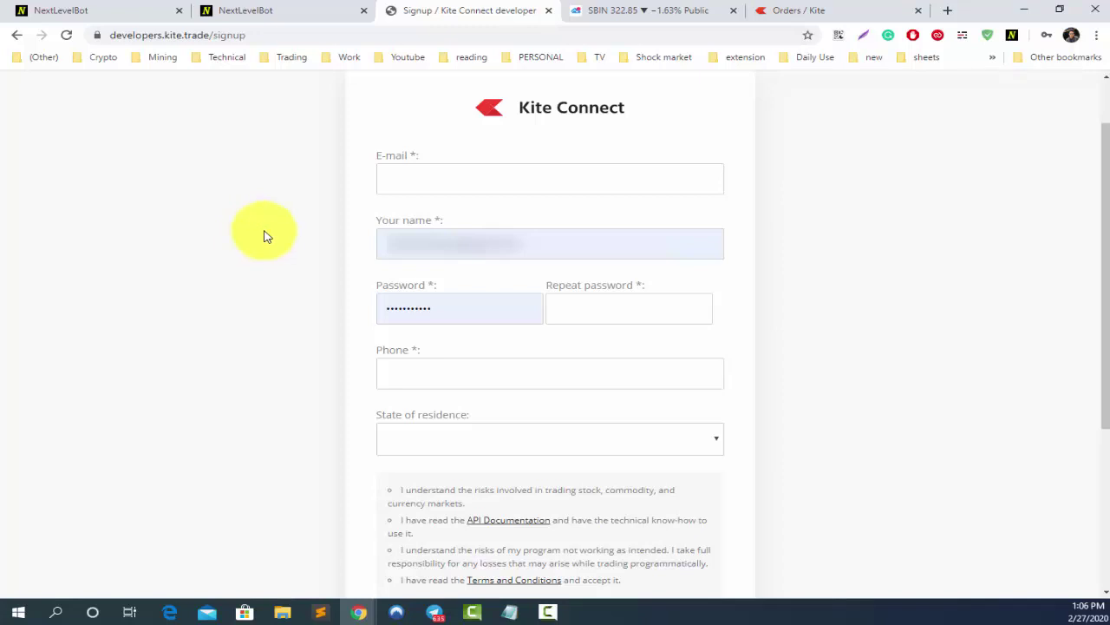
left_click(422, 179)
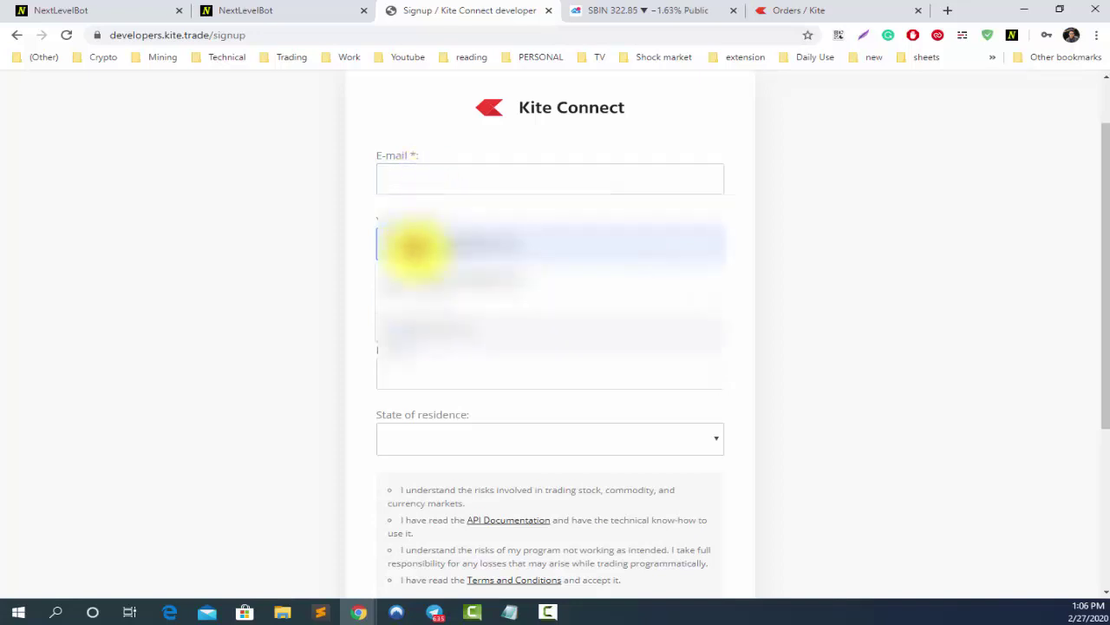
left_click(415, 247)
left_click(399, 323)
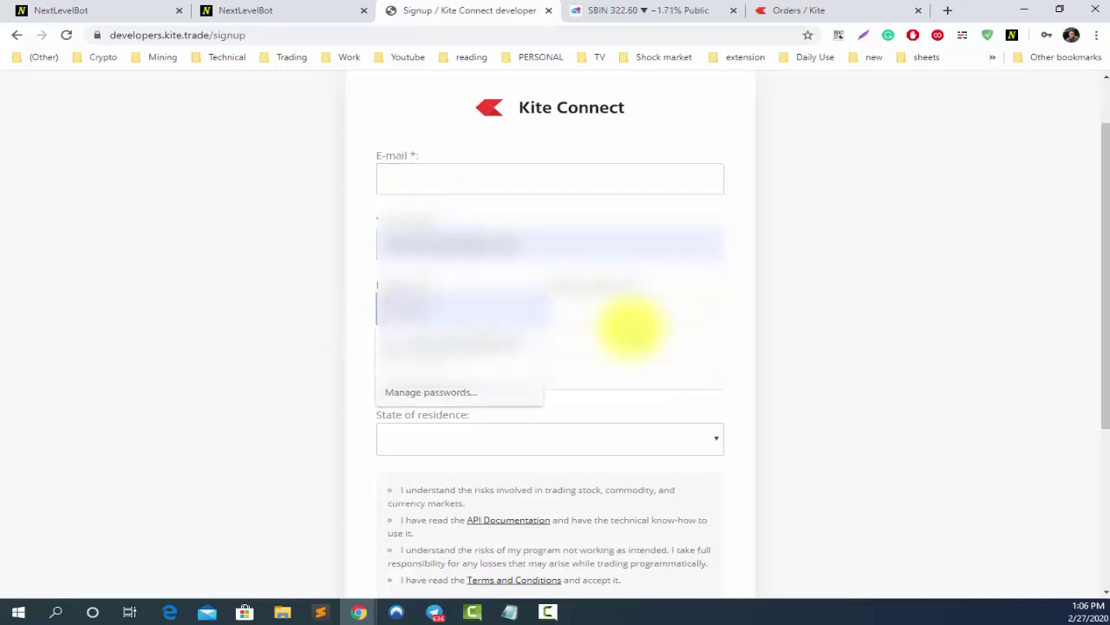
left_click(400, 380)
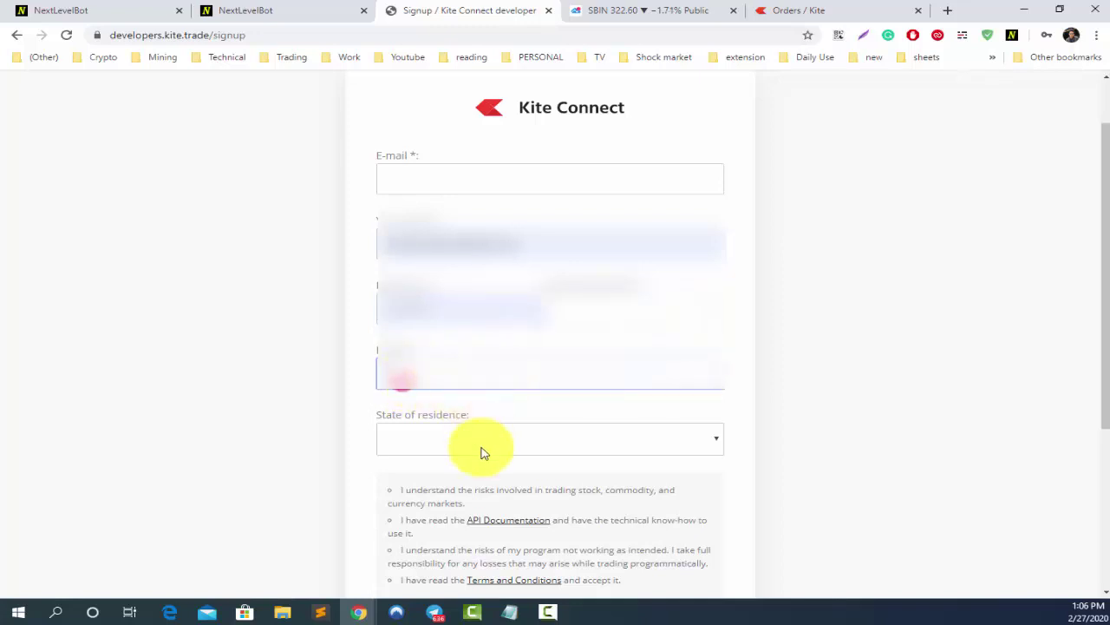
scroll(508, 488, "down", 3)
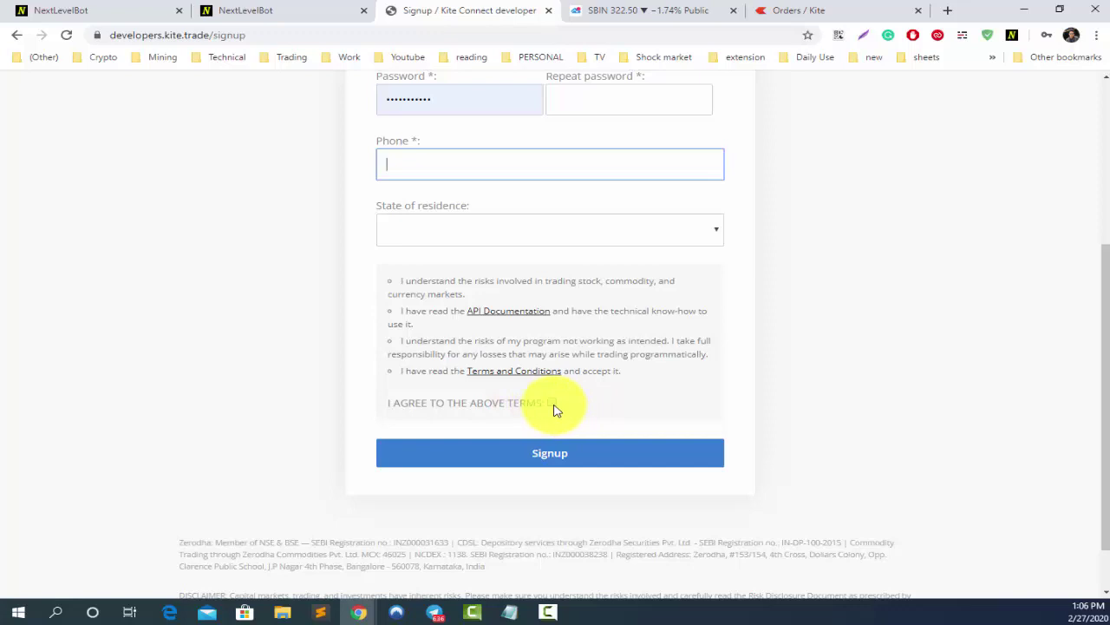
left_click(536, 456)
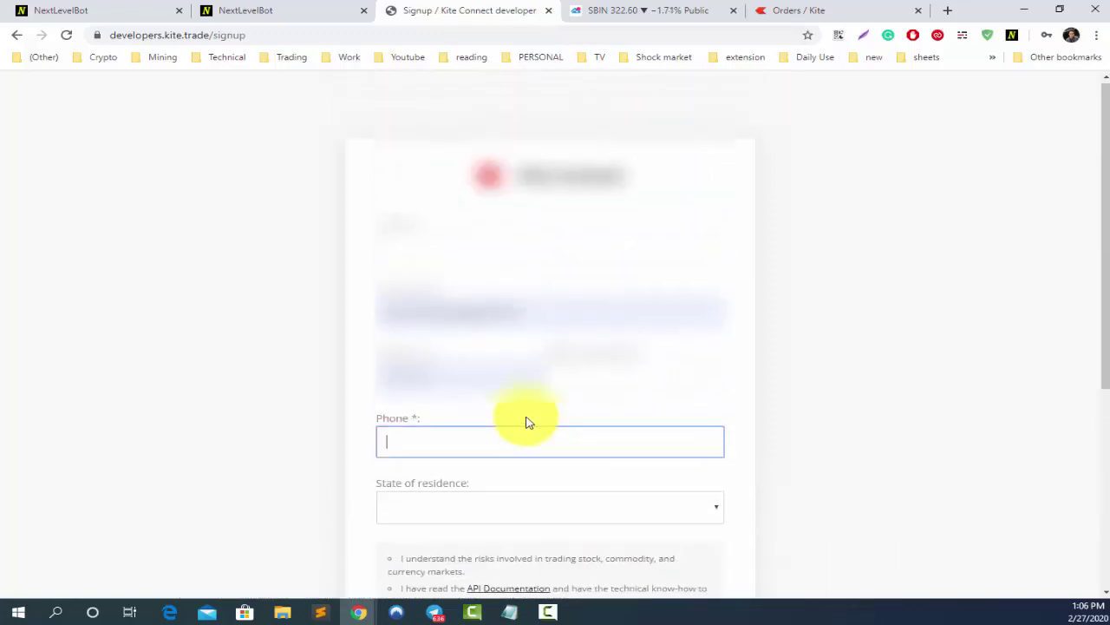
scroll(550, 364, "down", 3)
scroll(550, 376, "up", 3)
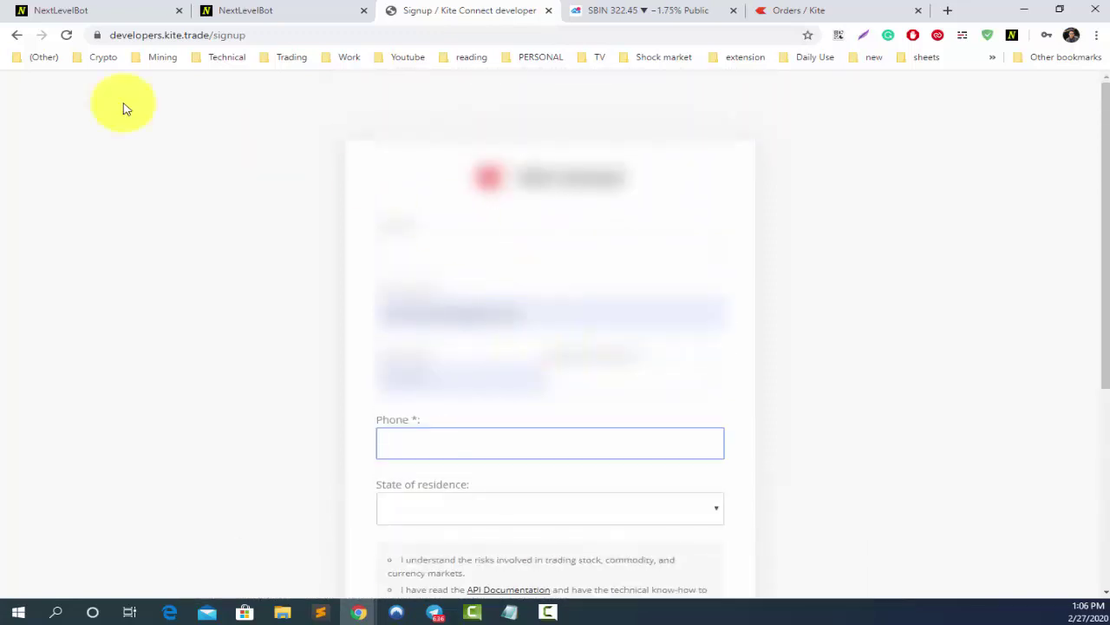
Return to the Kite Connect login page and log in with the saved credentials.
left_click(16, 35)
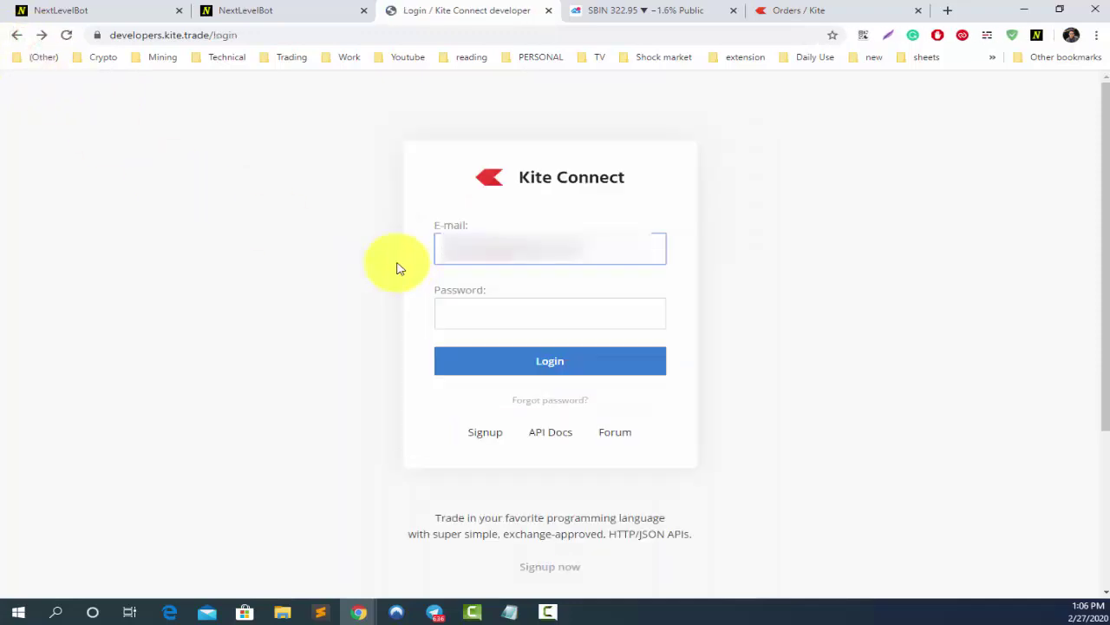
left_click(537, 364)
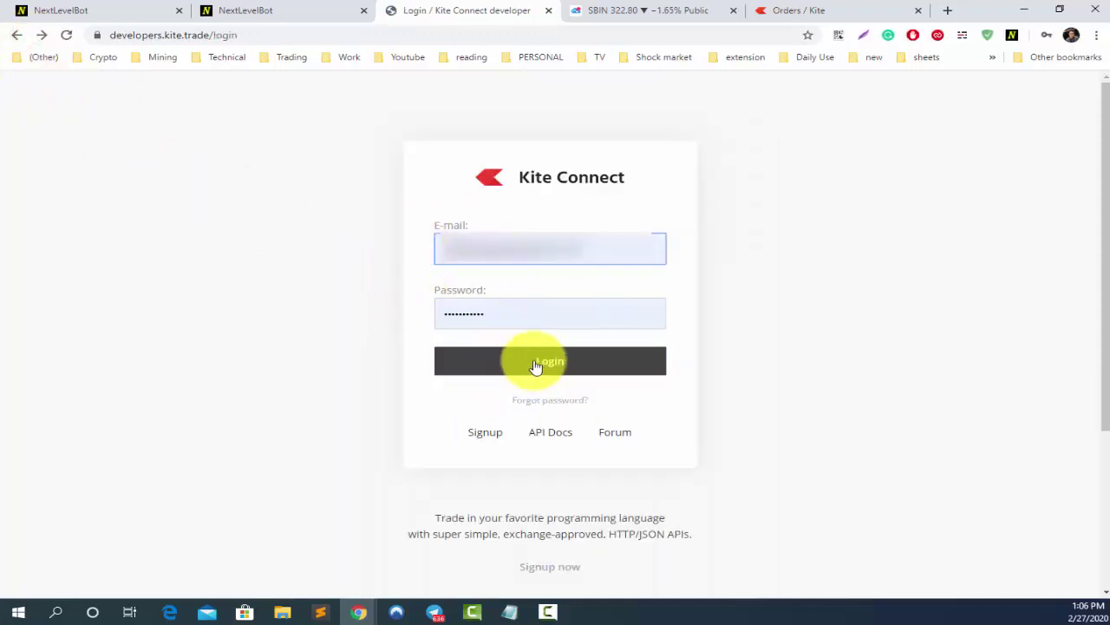
left_click(535, 366)
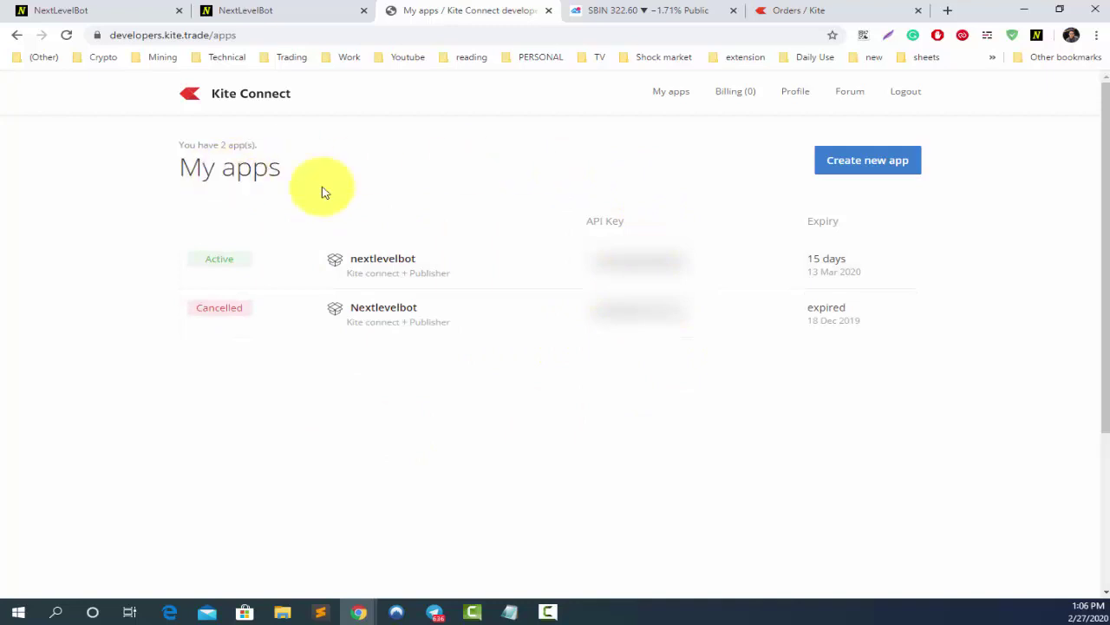
View the active nextlevelbot app and the billing option for funding with a Zerodha account.
left_click(521, 287)
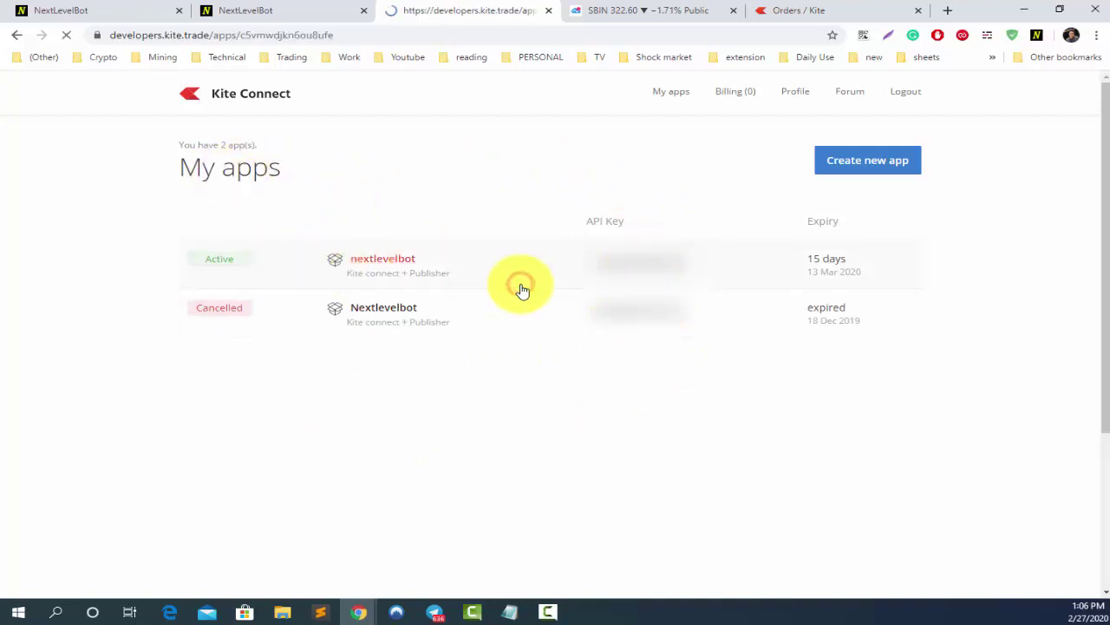
left_click(667, 92)
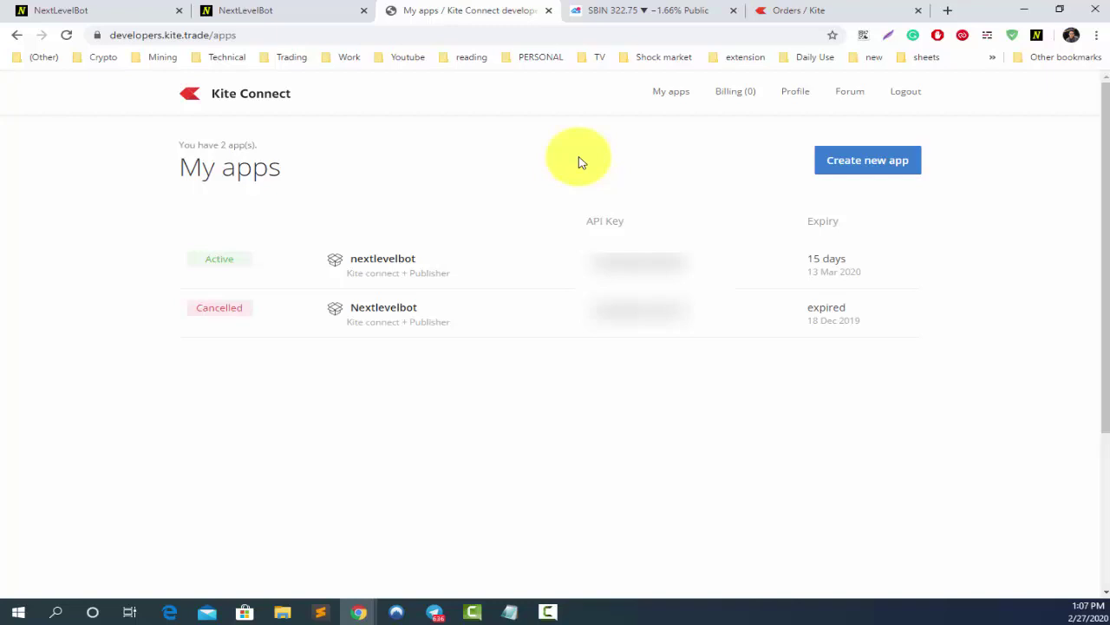
left_click(742, 92)
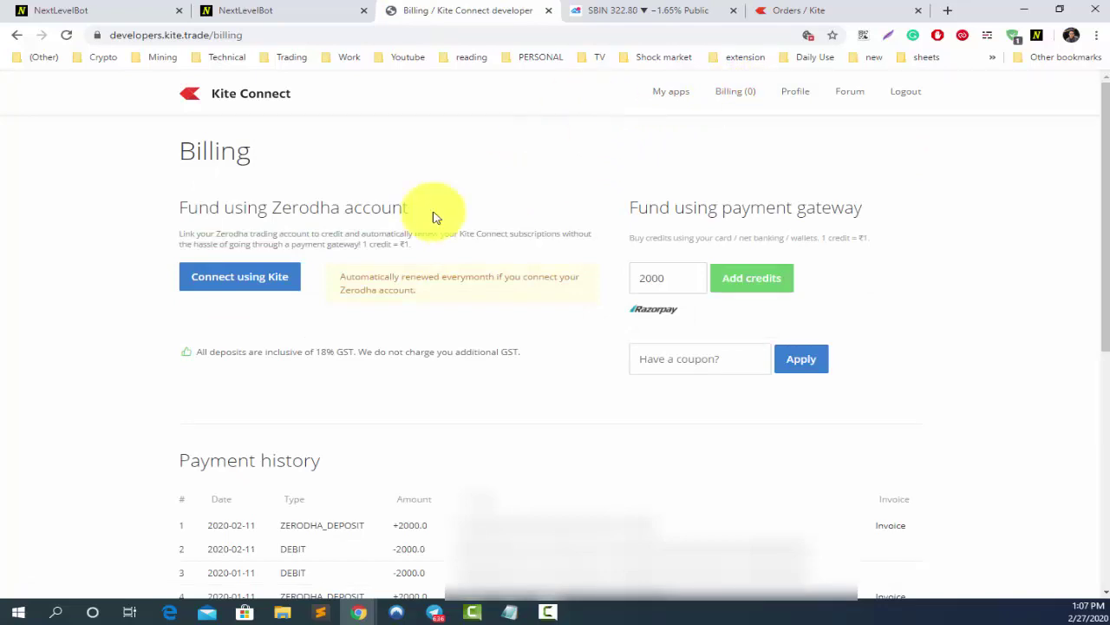
left_click_drag(195, 209, 396, 215)
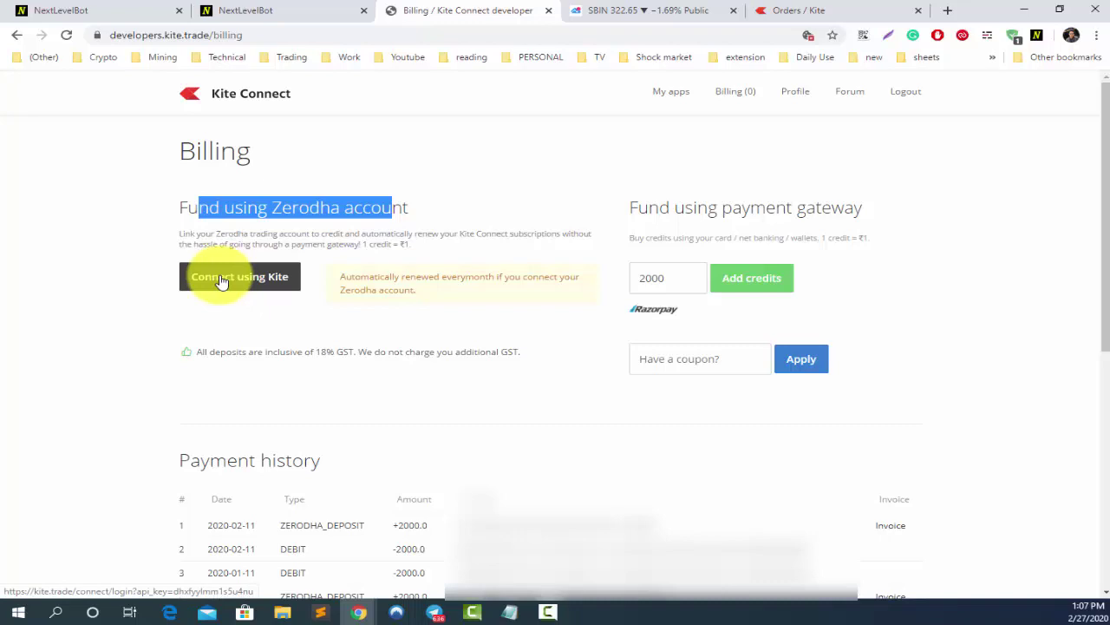
Review the gateway payment methods for adding 2000 credits, close the payment dialog and check the latest Zerodha deposit in the payment history.
left_click(685, 284)
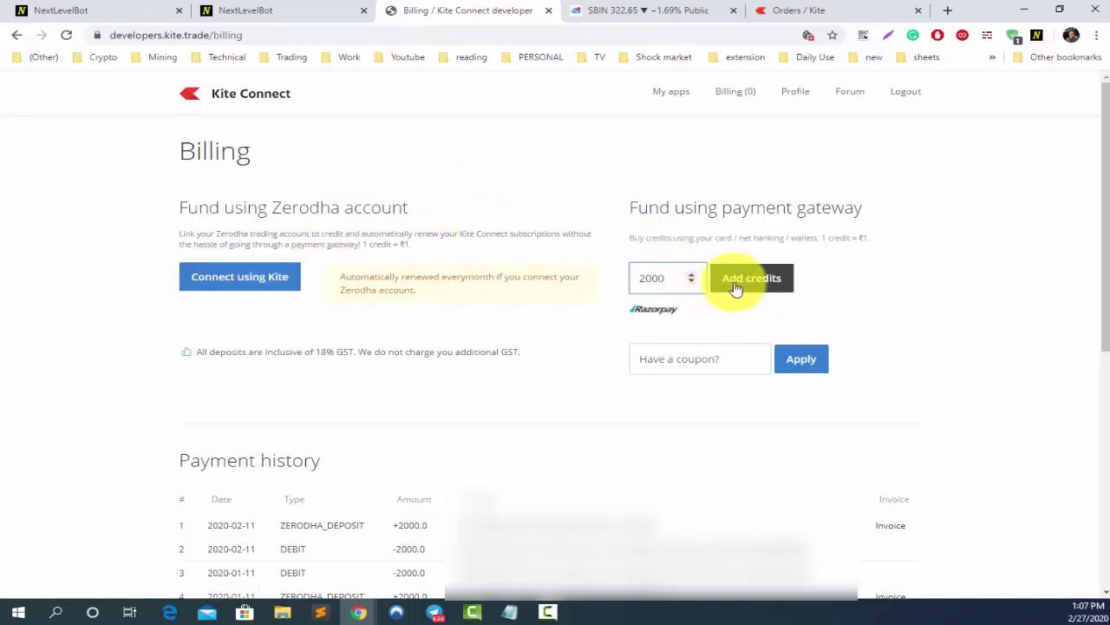
left_click(734, 287)
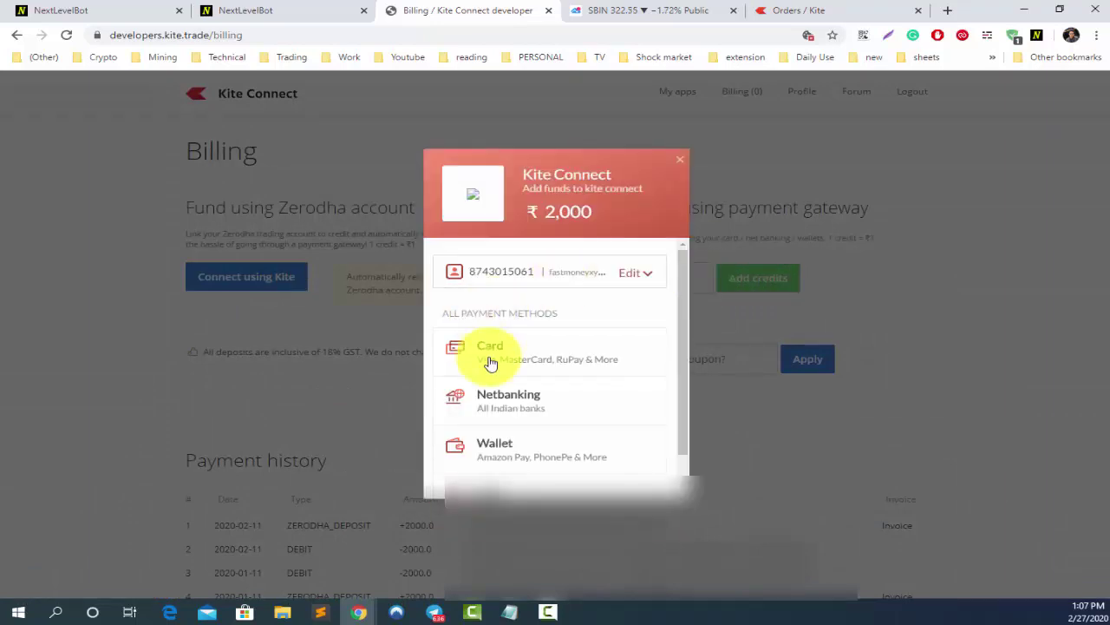
scroll(516, 426, "down", 1)
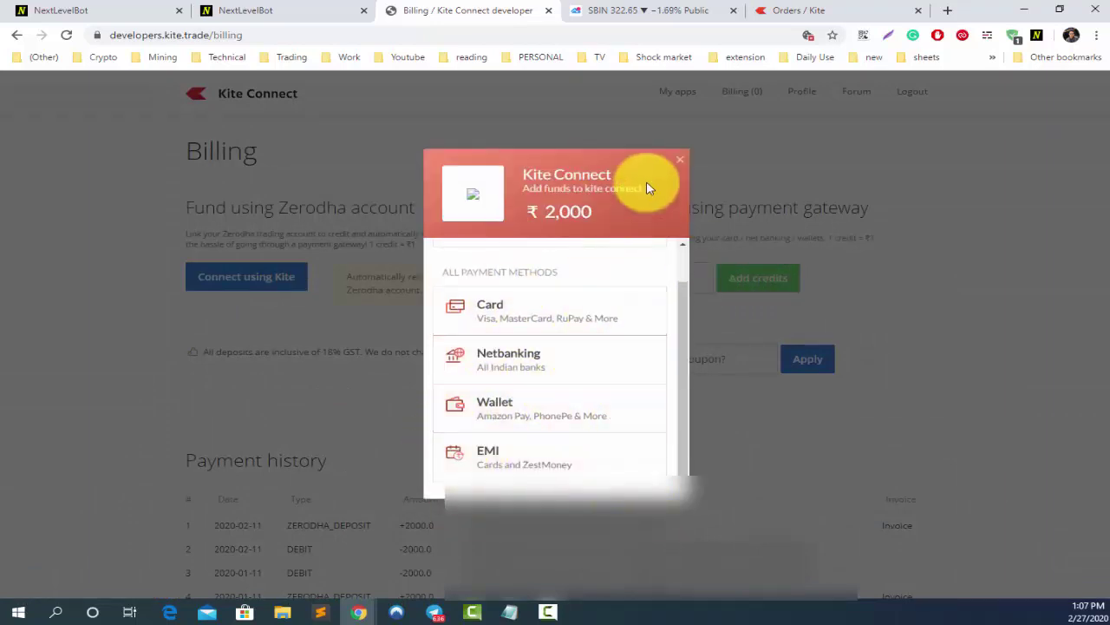
left_click(683, 163)
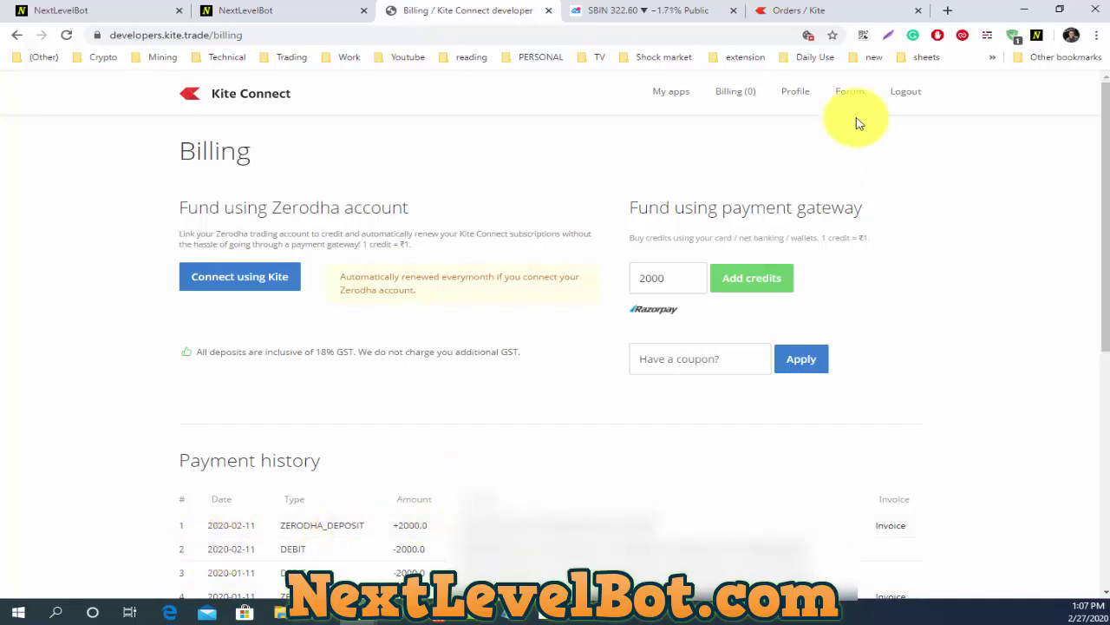
left_click_drag(295, 527, 468, 525)
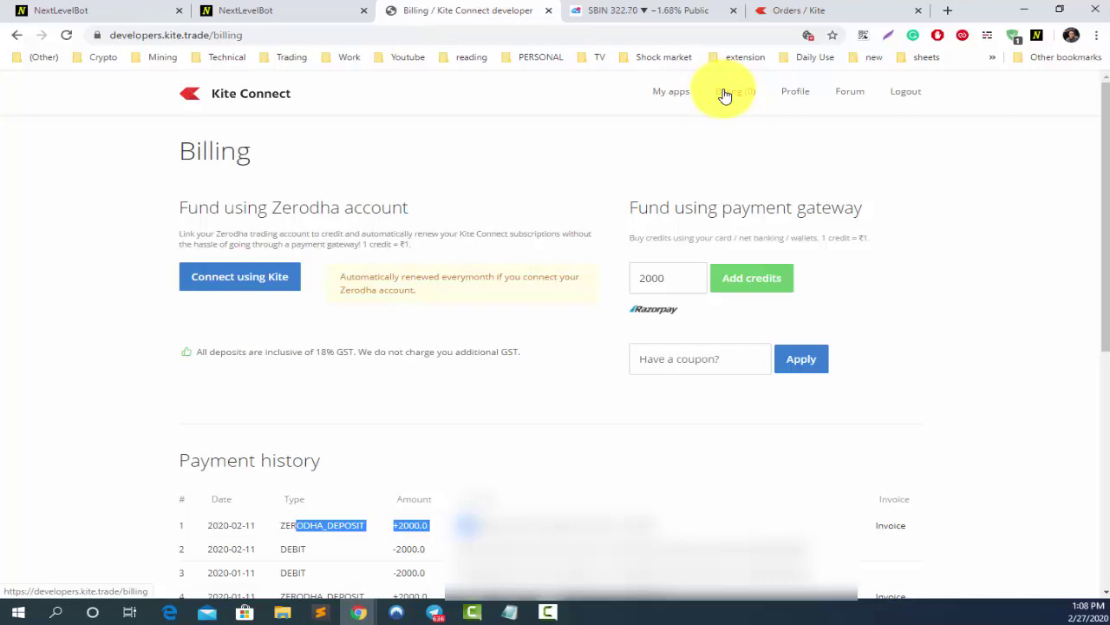
Open the form for creating a new app from the My apps page.
left_click(663, 95)
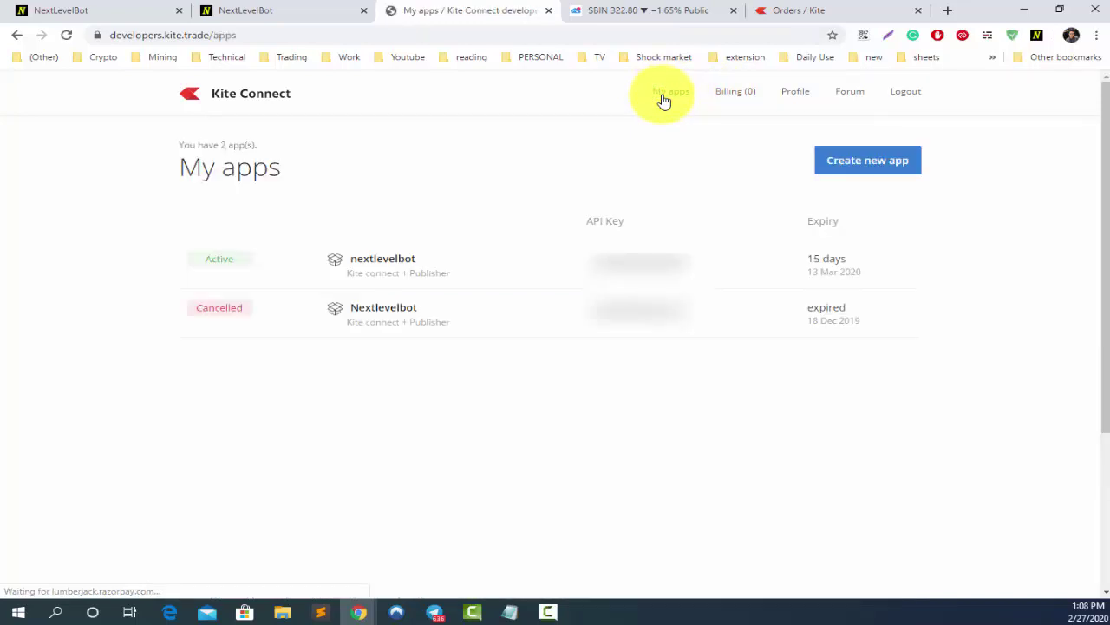
left_click(844, 168)
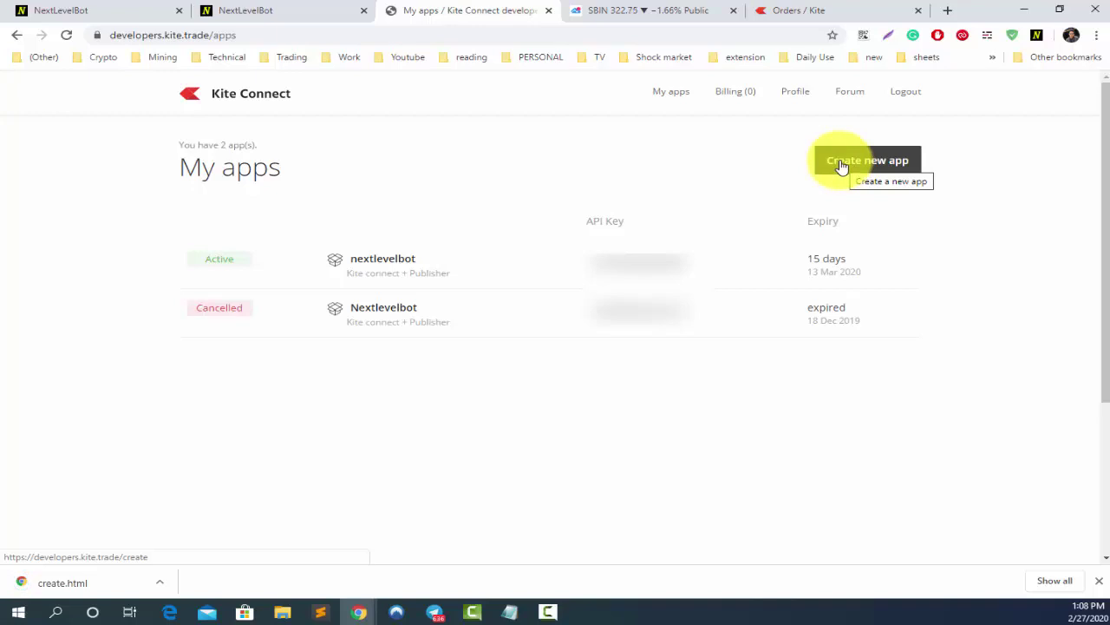
left_click(842, 165)
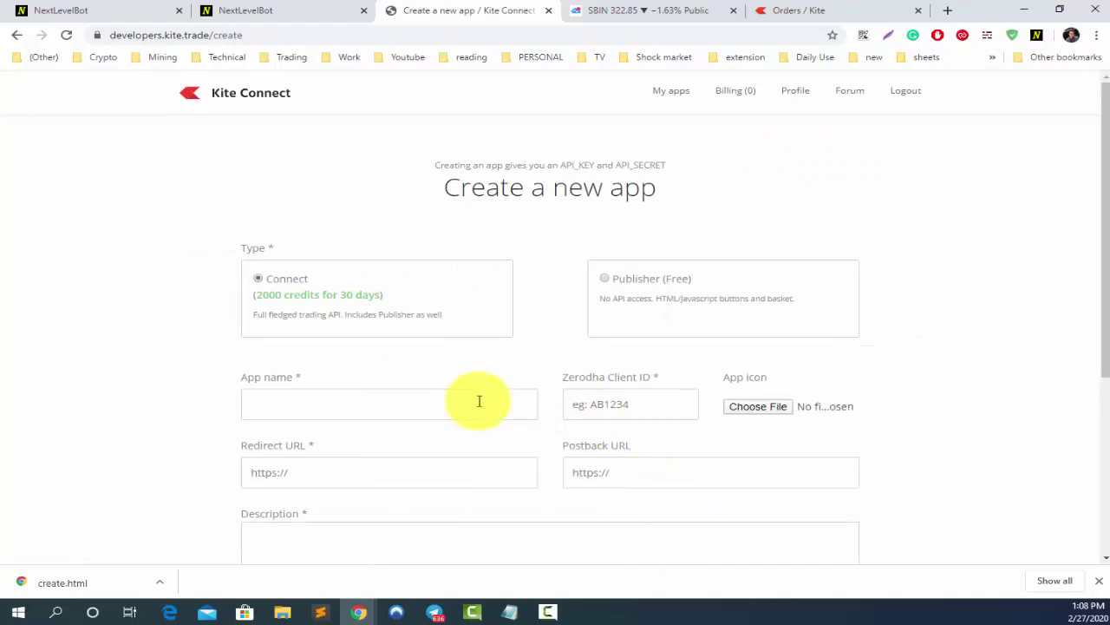
Enter nextlevelbot as the app name in the new Connect app form, leaving the Postback URL and App icon empty.
scroll(479, 399, "down", 1)
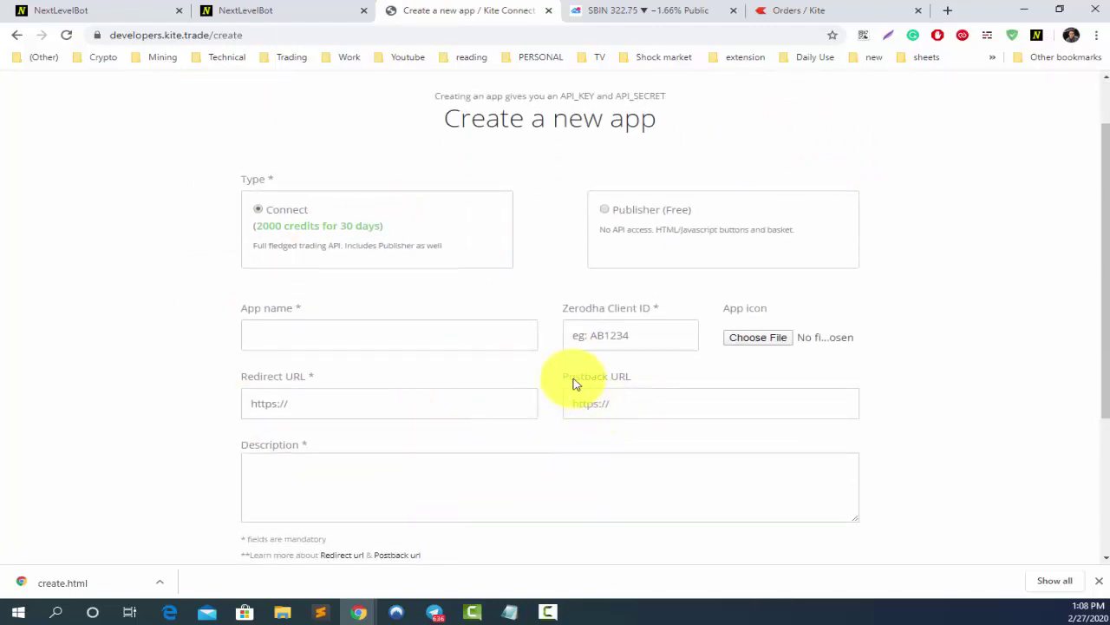
left_click_drag(565, 379, 614, 385)
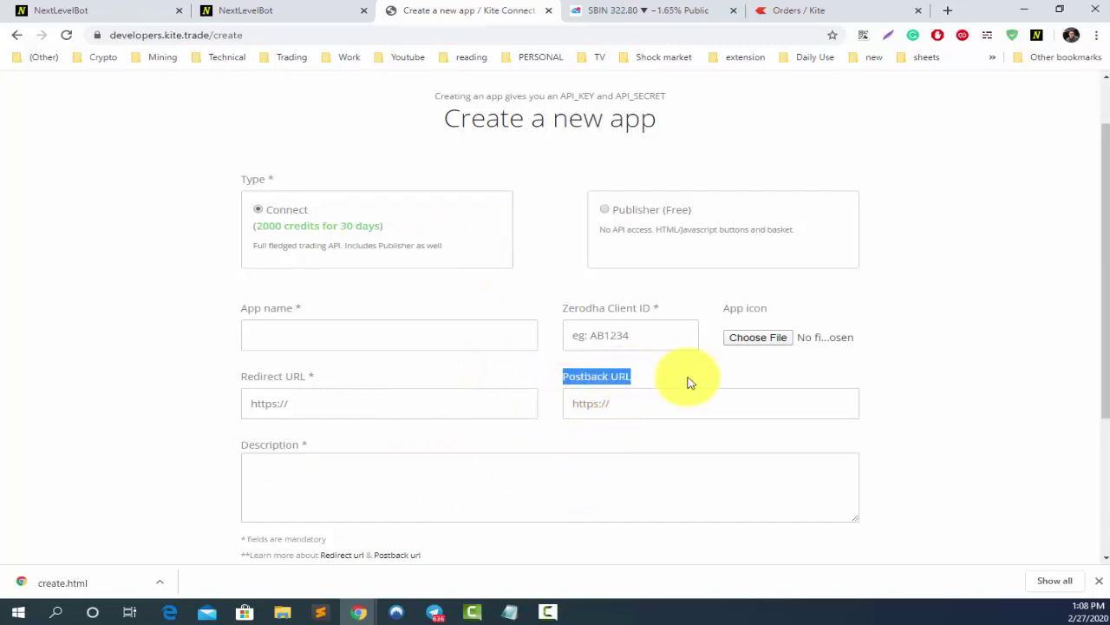
left_click(726, 309)
left_click_drag(726, 309, 768, 311)
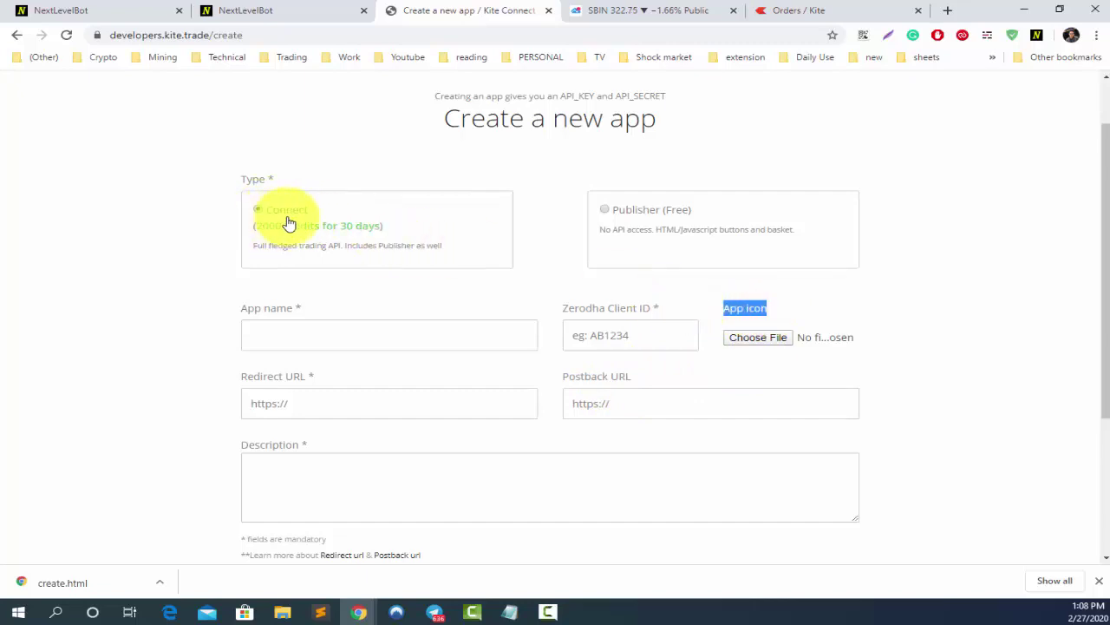
left_click(273, 336)
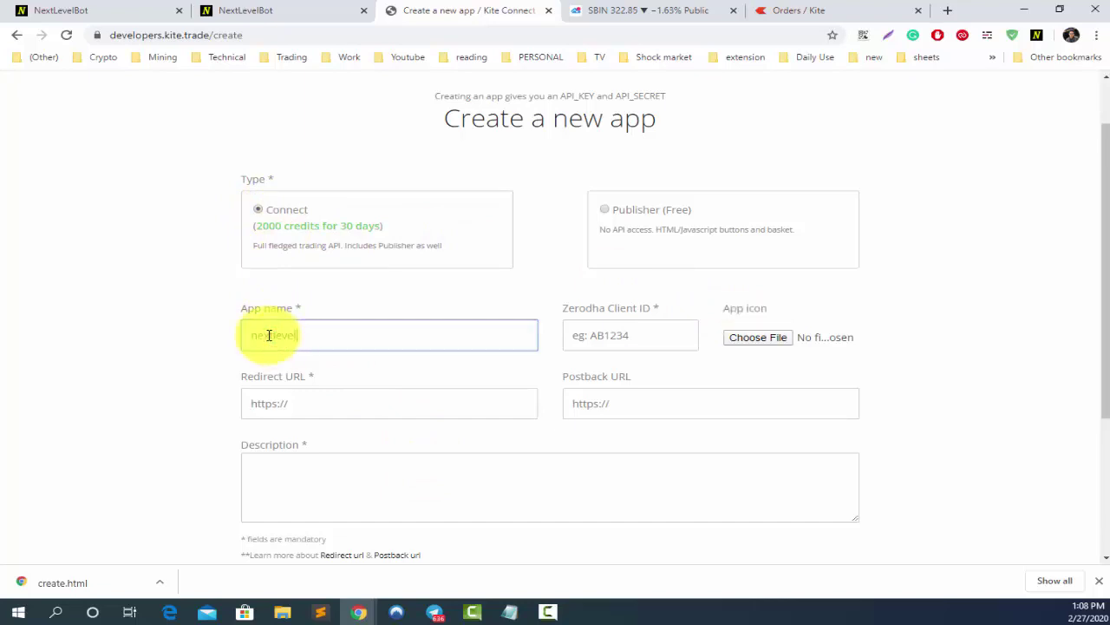
type("nextlevelbot")
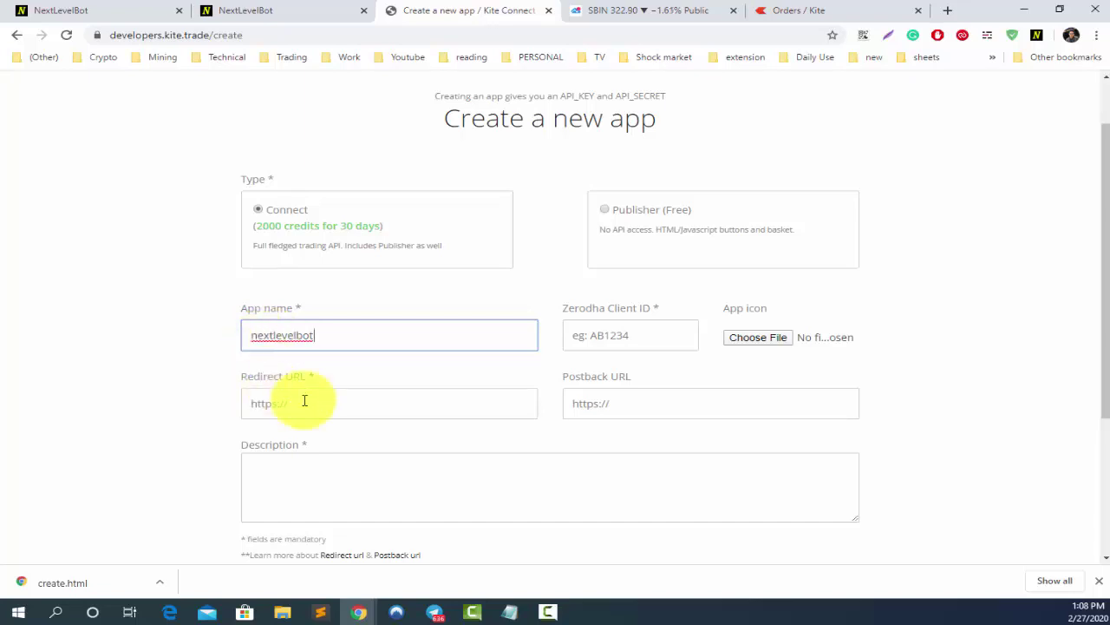
Copy the Zerodha redirect URL from the NextLevelBot resources page for the form's Redirect URL field.
left_click_drag(318, 387, 230, 382)
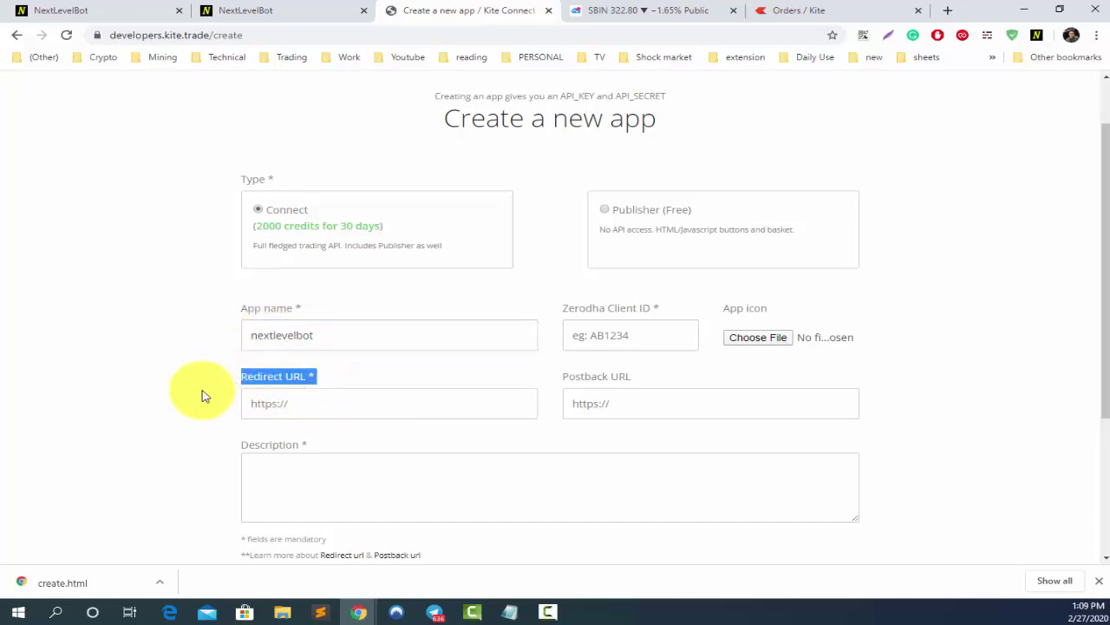
left_click(260, 11)
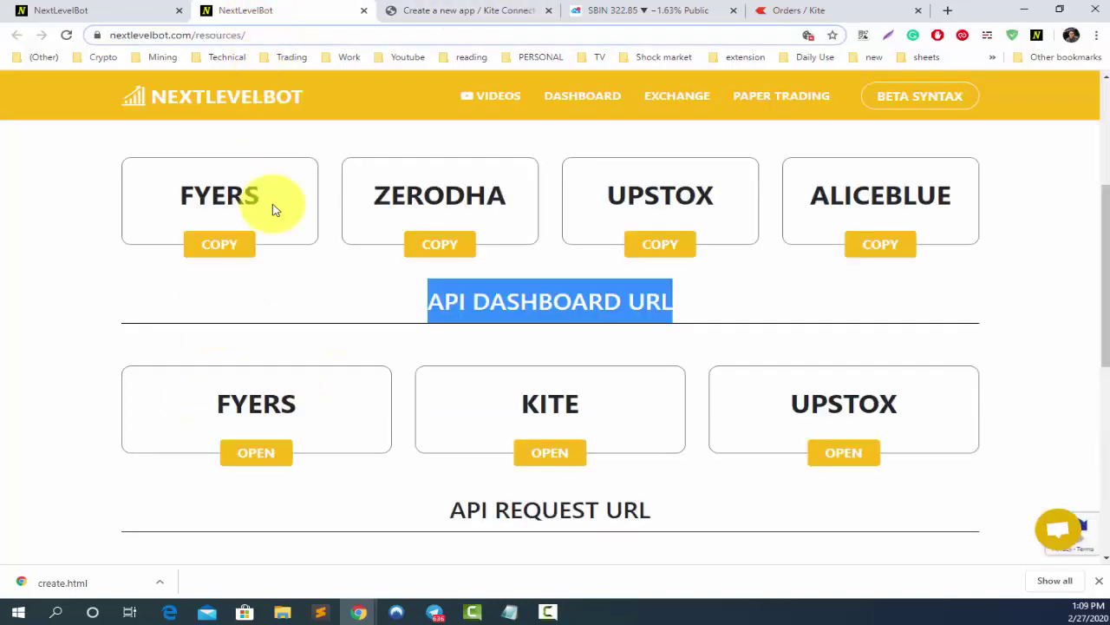
scroll(297, 307, "up", 3)
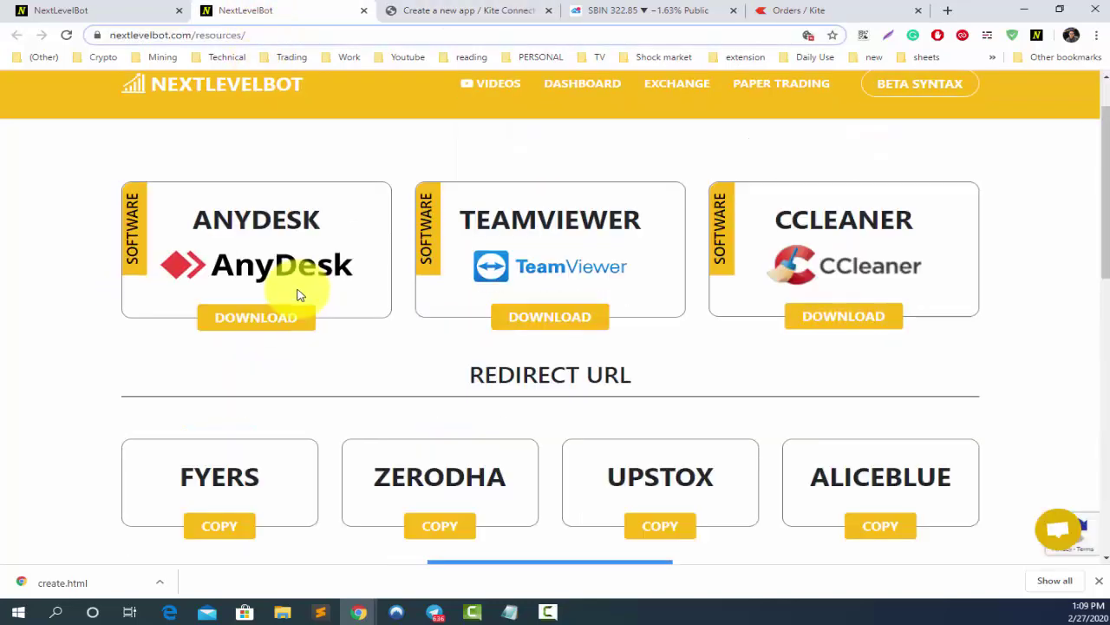
scroll(295, 295, "down", 6)
scroll(297, 296, "up", 2)
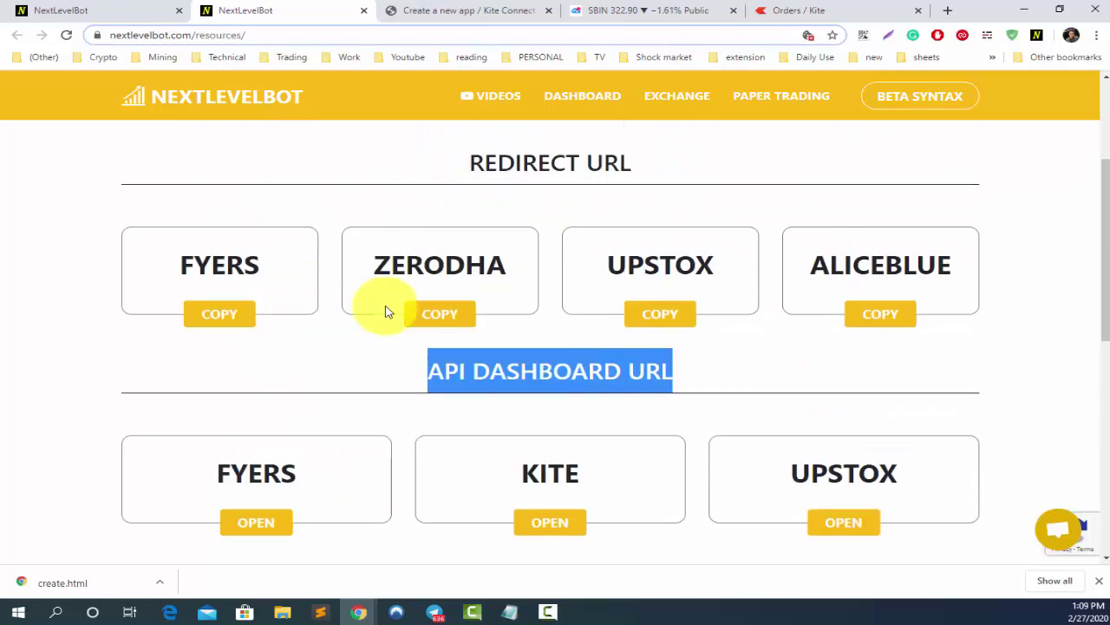
left_click_drag(469, 163, 612, 162)
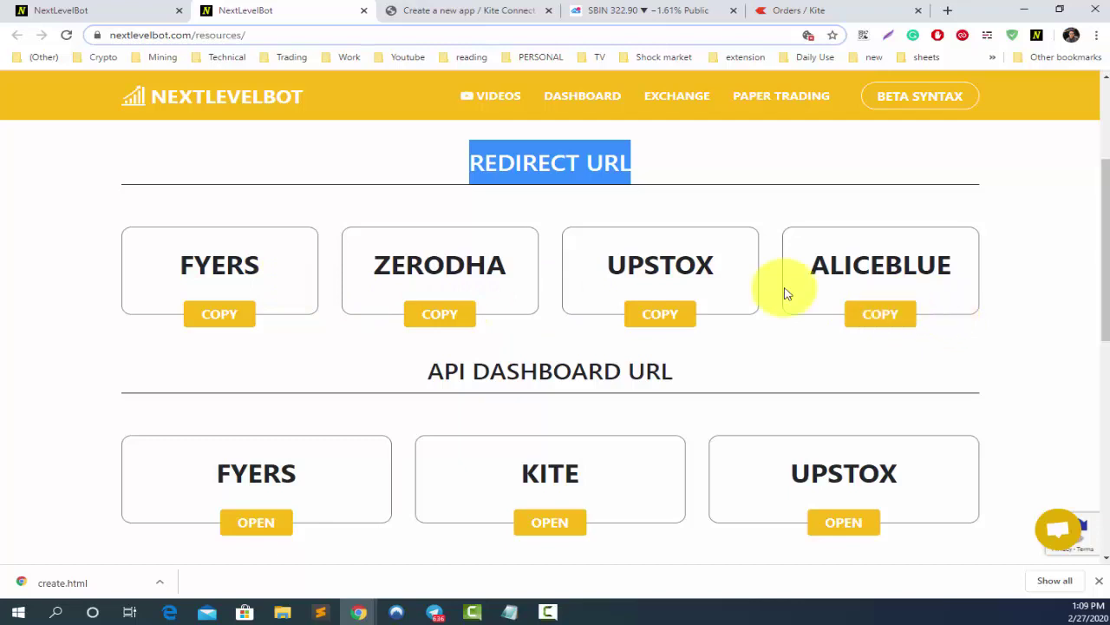
left_click(446, 319)
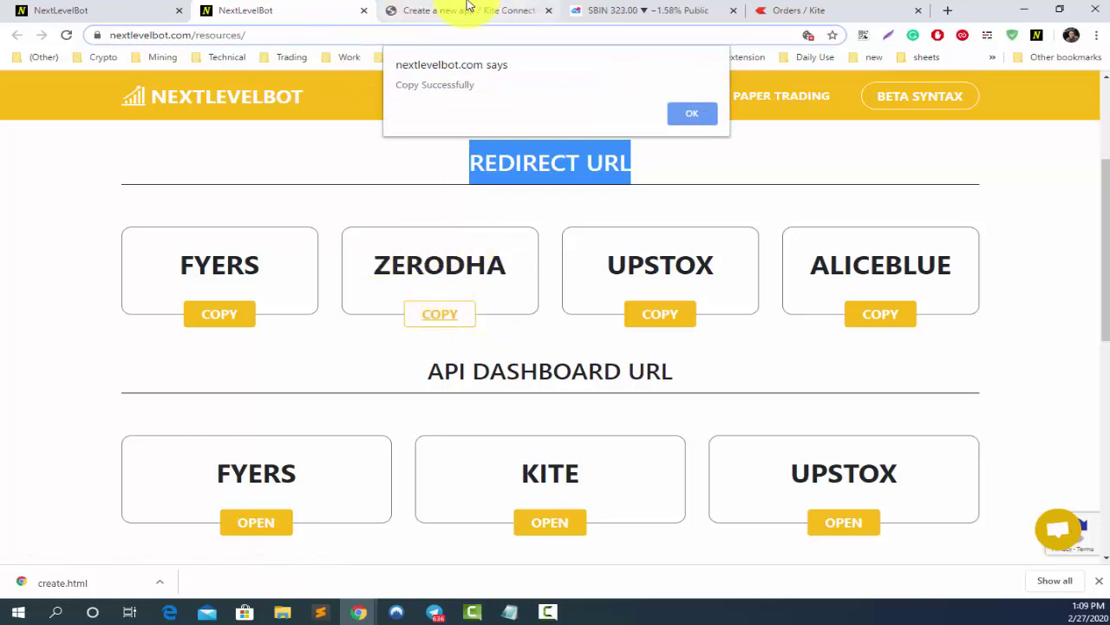
Return to the new app form, paste the copied Zerodha link as the Redirect URL and select its placeholder e-mail.
left_click(773, 9)
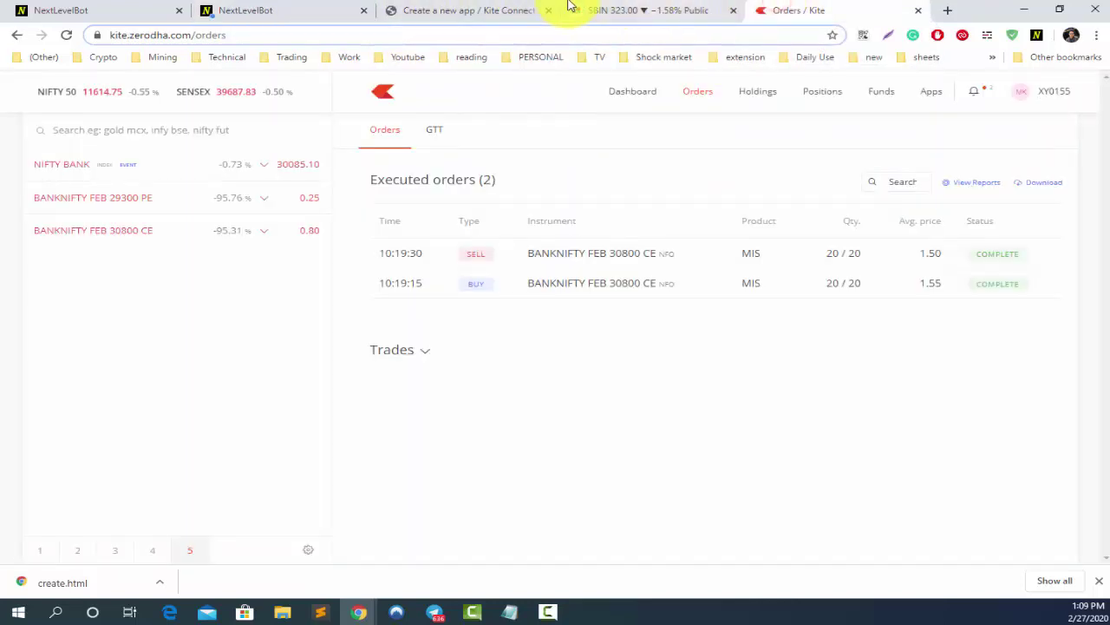
left_click(468, 9)
left_click(292, 403)
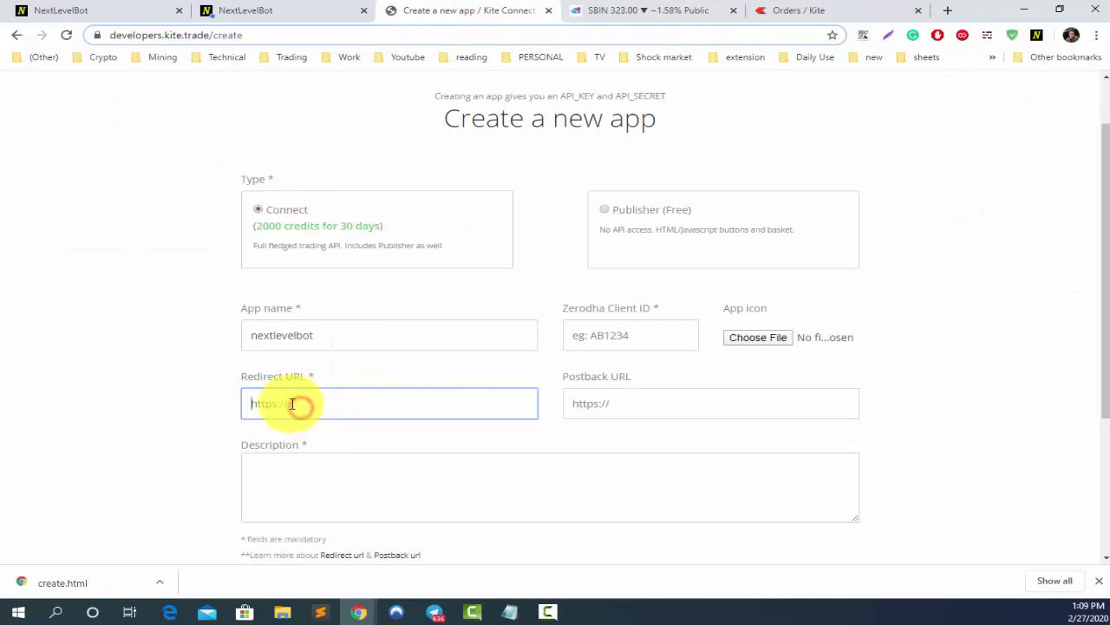
key("ctrl+v")
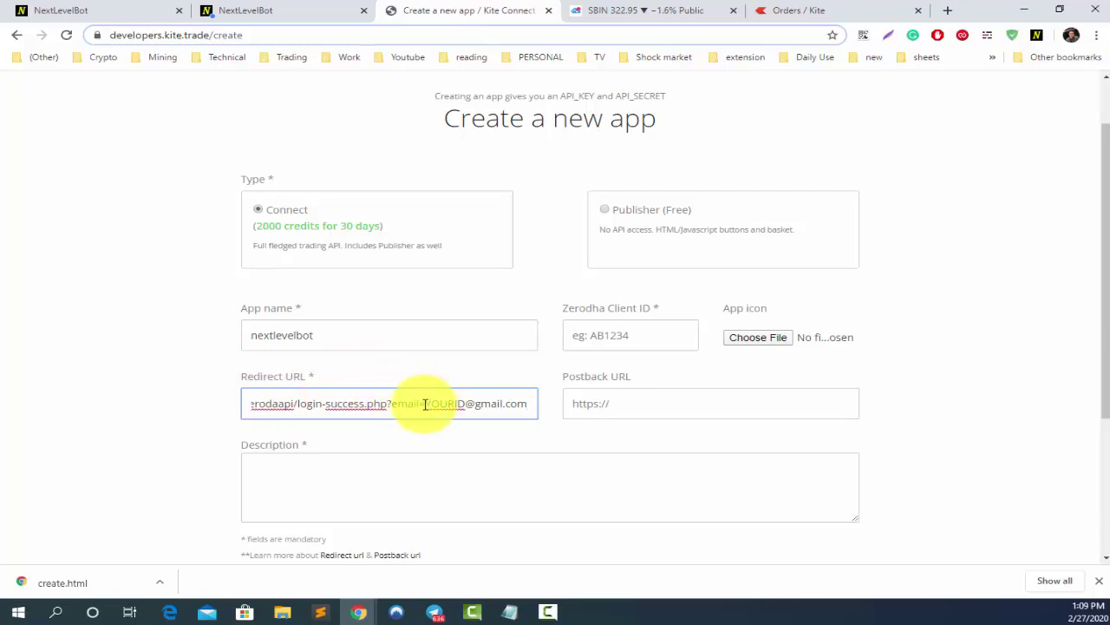
left_click_drag(428, 405, 555, 417)
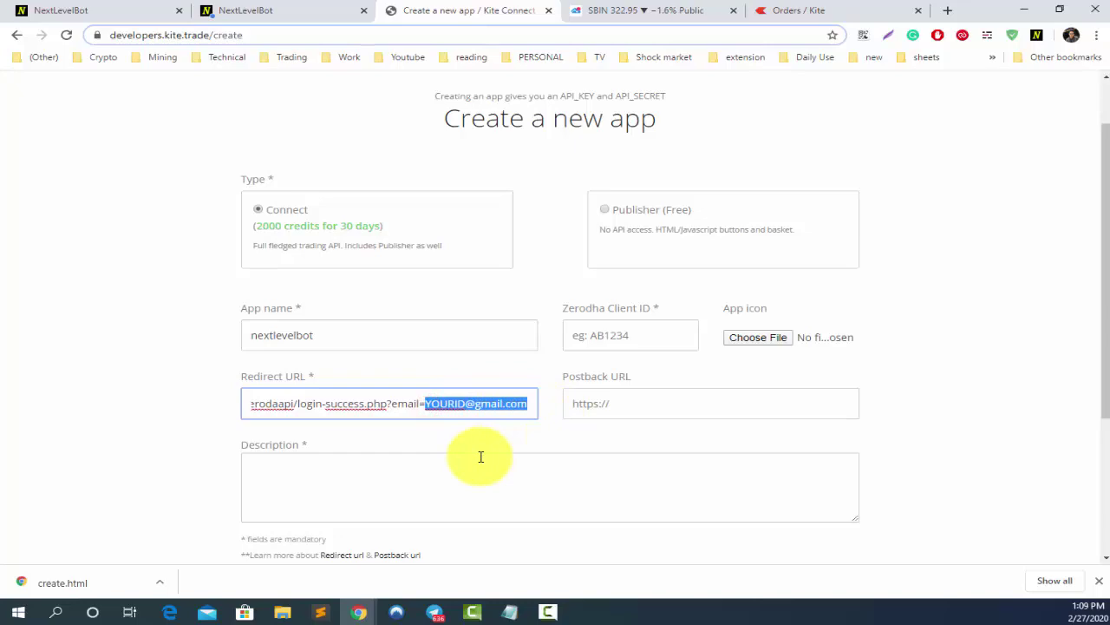
left_click(108, 9)
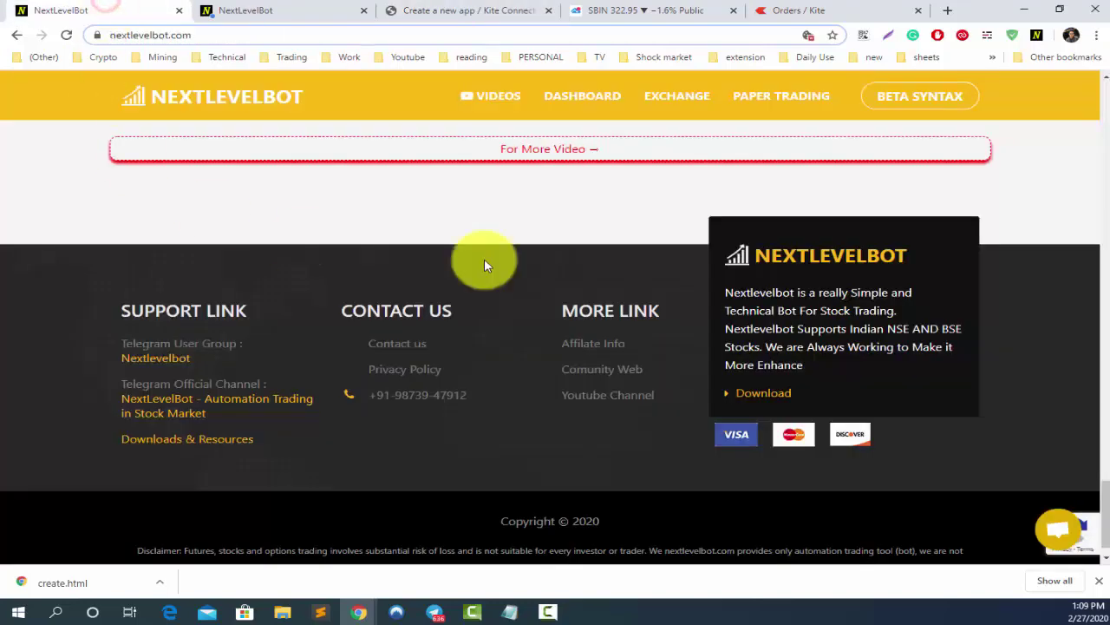
scroll(531, 294, "up", 7)
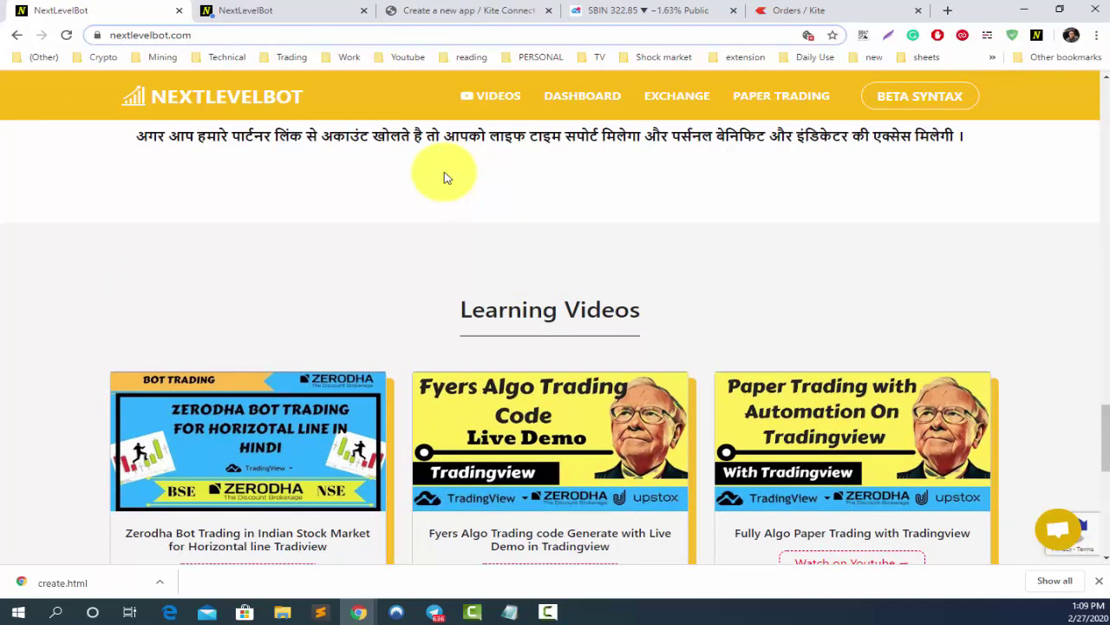
left_click(633, 7)
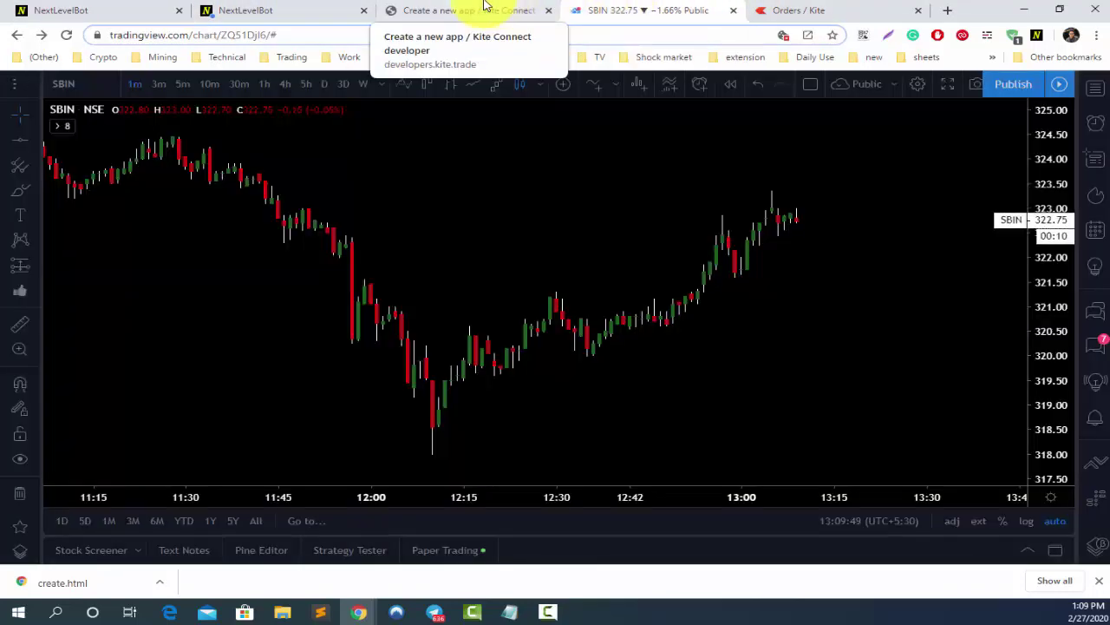
left_click(484, 7)
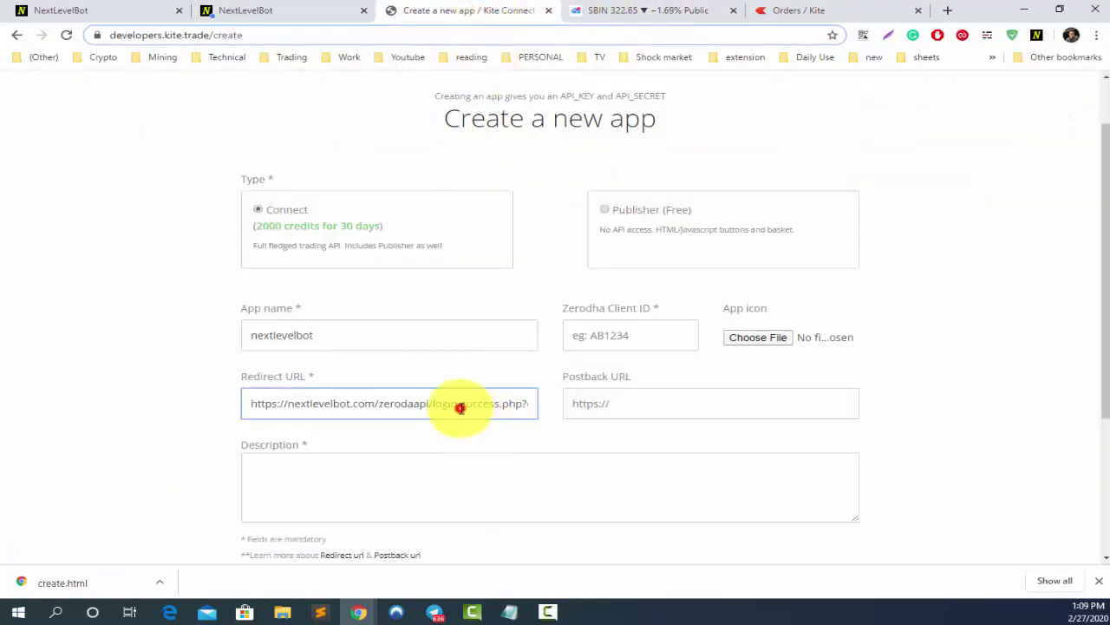
Go to the end of the Redirect URL and highlight the placeholder e-mail address after "email=".
left_click(460, 408)
key("Right")
key("Right")
key("Right")
key("Right")
key("Right")
key("Right")
key("Right")
key("Right")
key("Right")
key("Right")
key("Right")
key("Right")
key("Right")
key("Right")
key("Right")
key("Right")
key("Right")
key("Right")
key("Right")
key("Right")
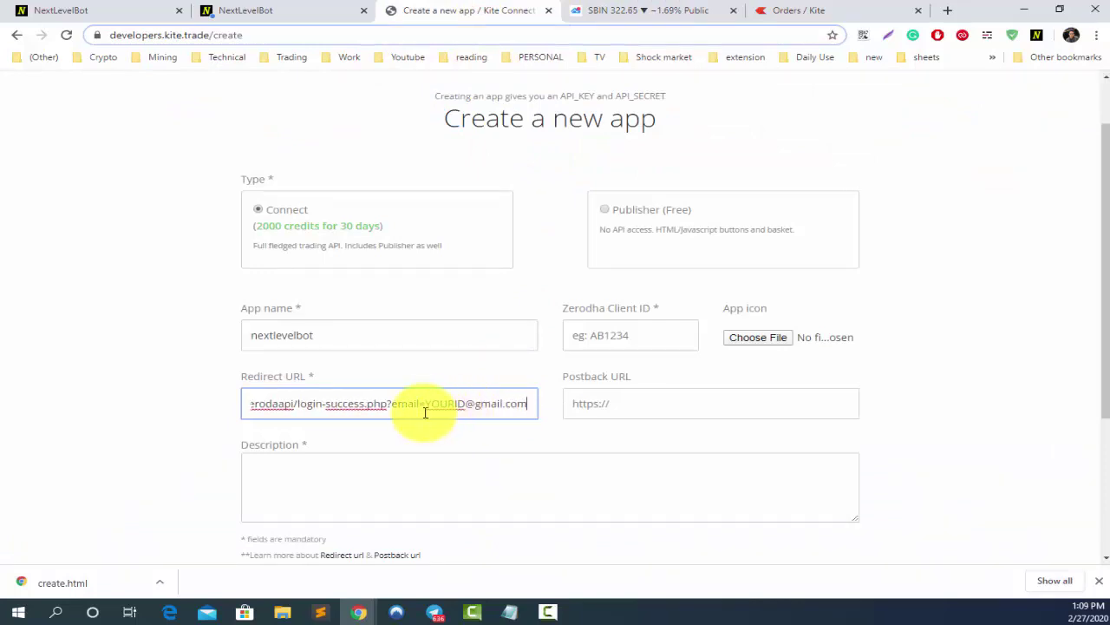
left_click_drag(427, 403, 512, 409)
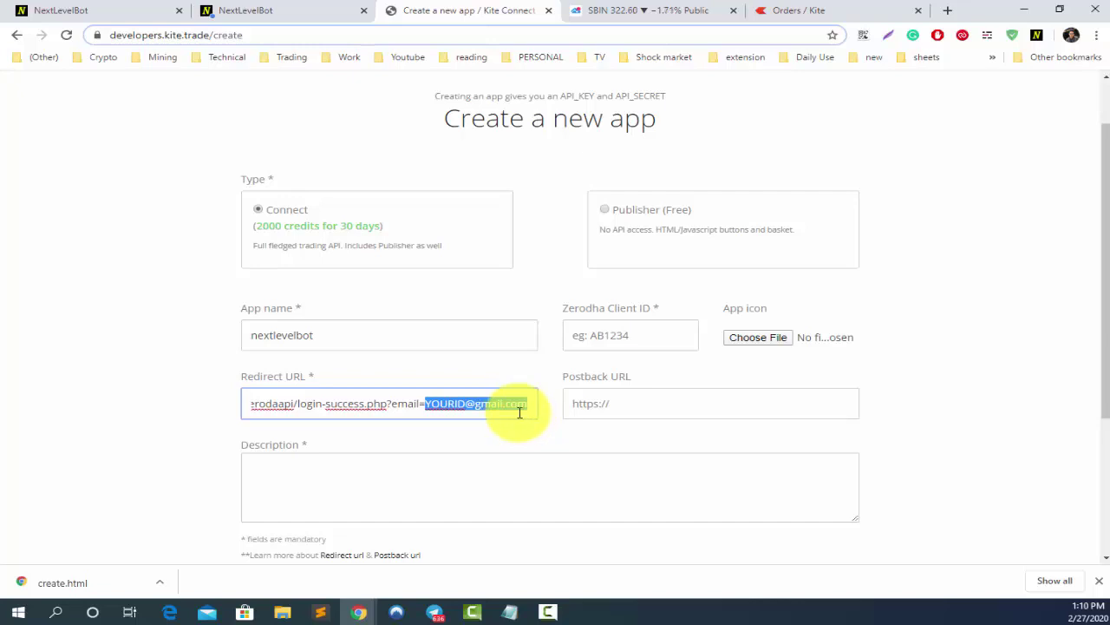
Enter "i love bot" as the app description and try to create the app with the Zerodha Client ID left blank.
left_click(355, 473)
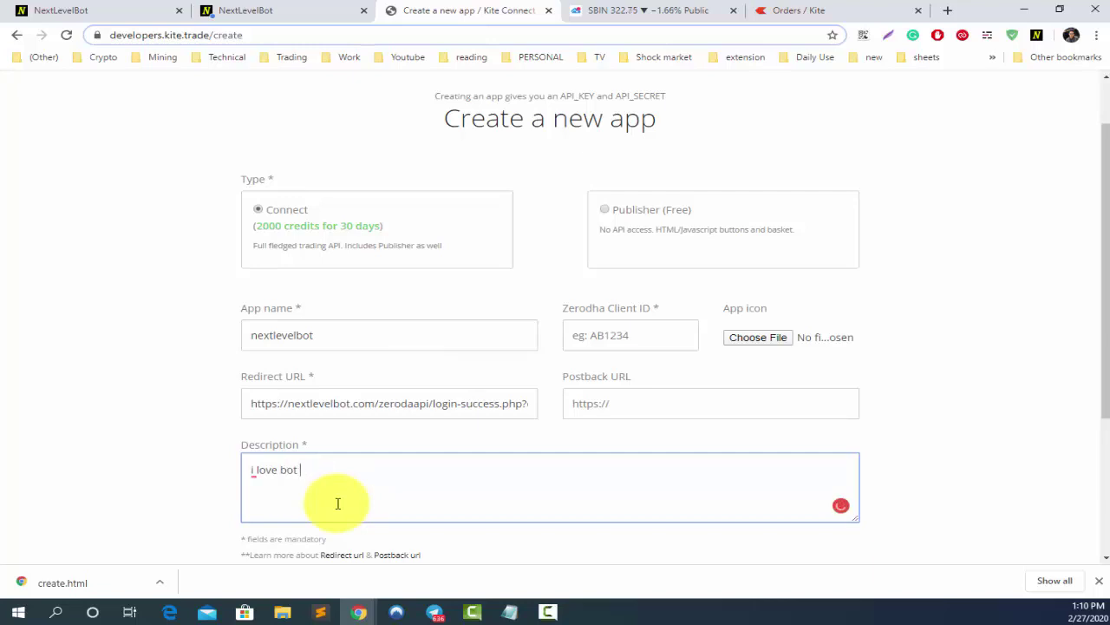
scroll(573, 273, "down", 1)
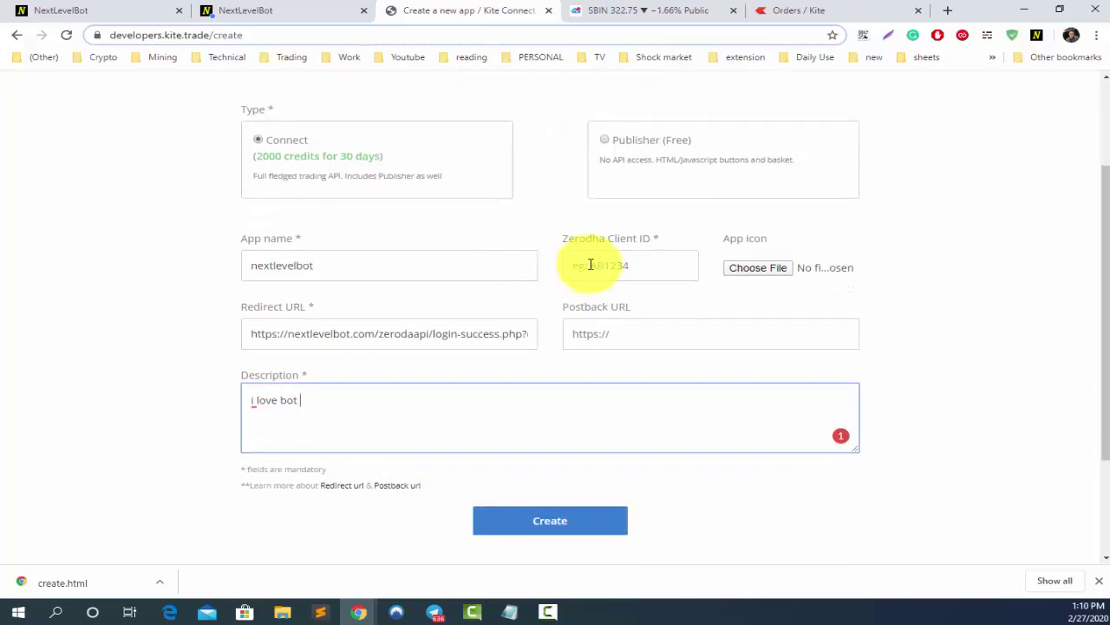
left_click(590, 265)
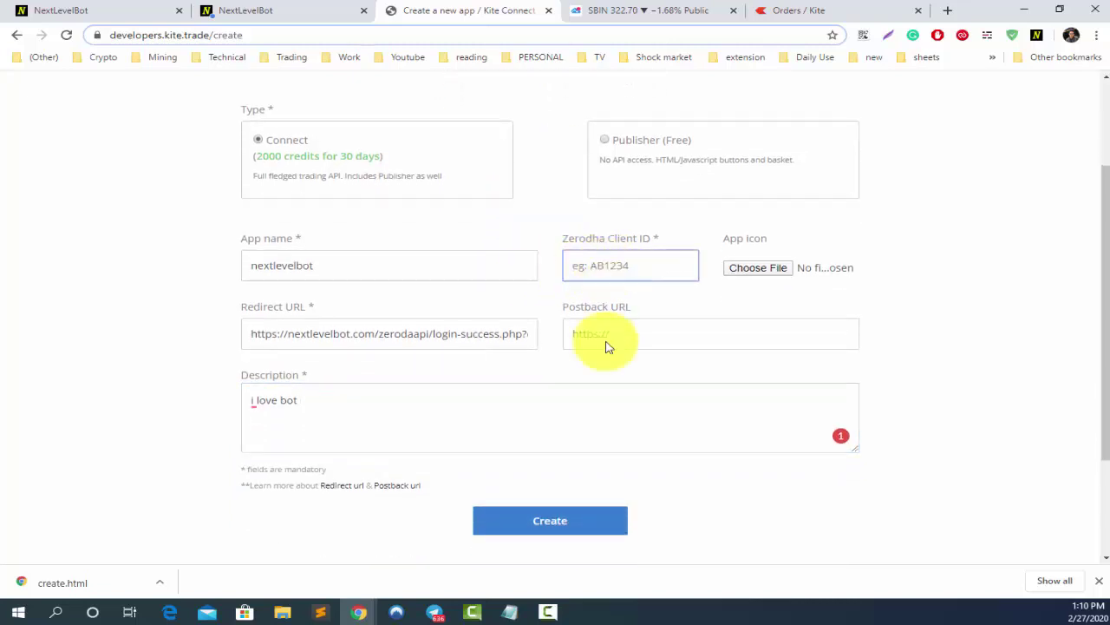
left_click(557, 531)
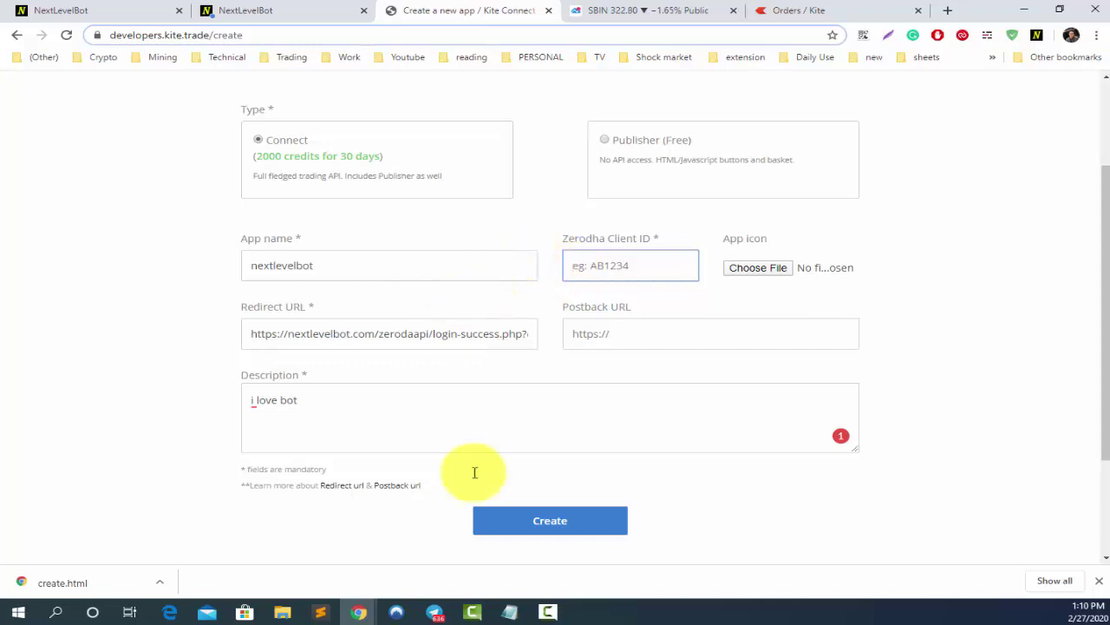
Open the active nextlevelbot app from My apps, locate its API key and reveal its API secret.
scroll(619, 277, "up", 3)
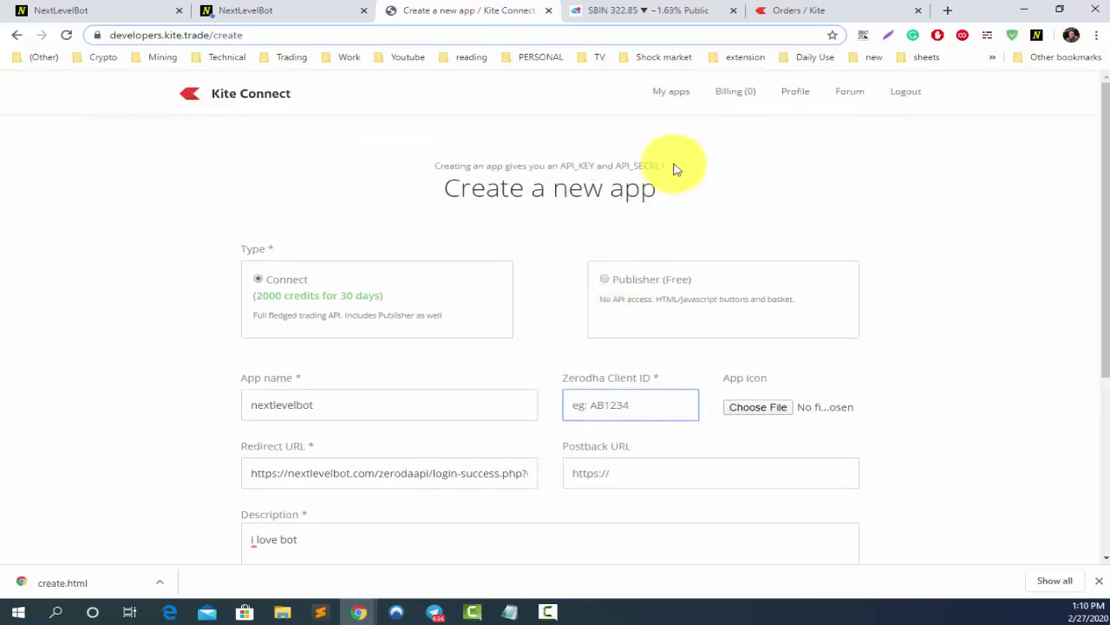
left_click(675, 94)
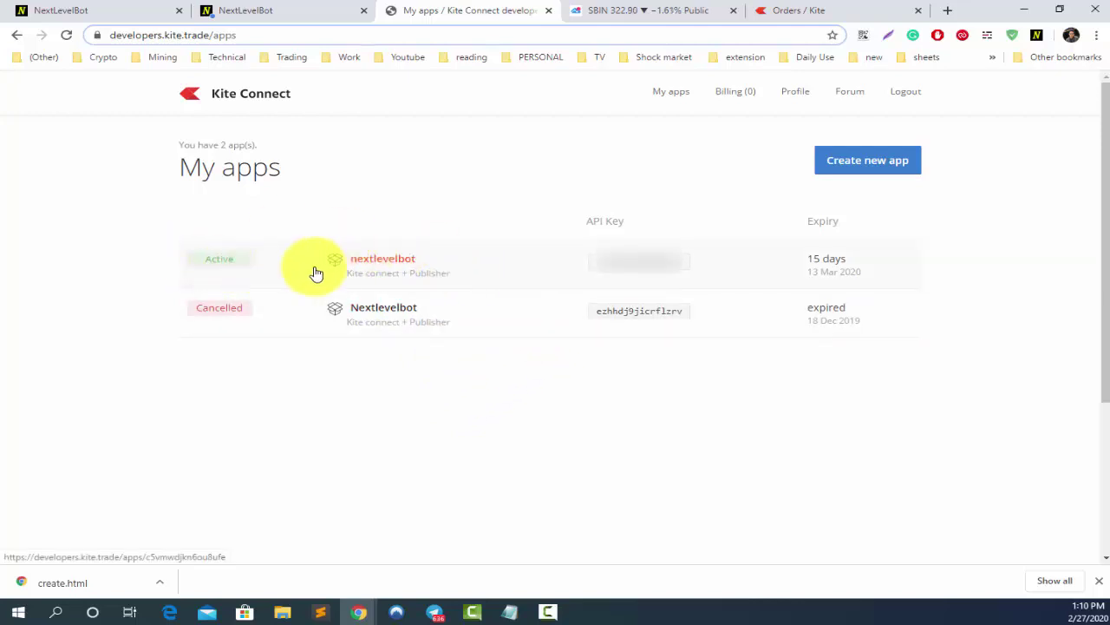
left_click(484, 262)
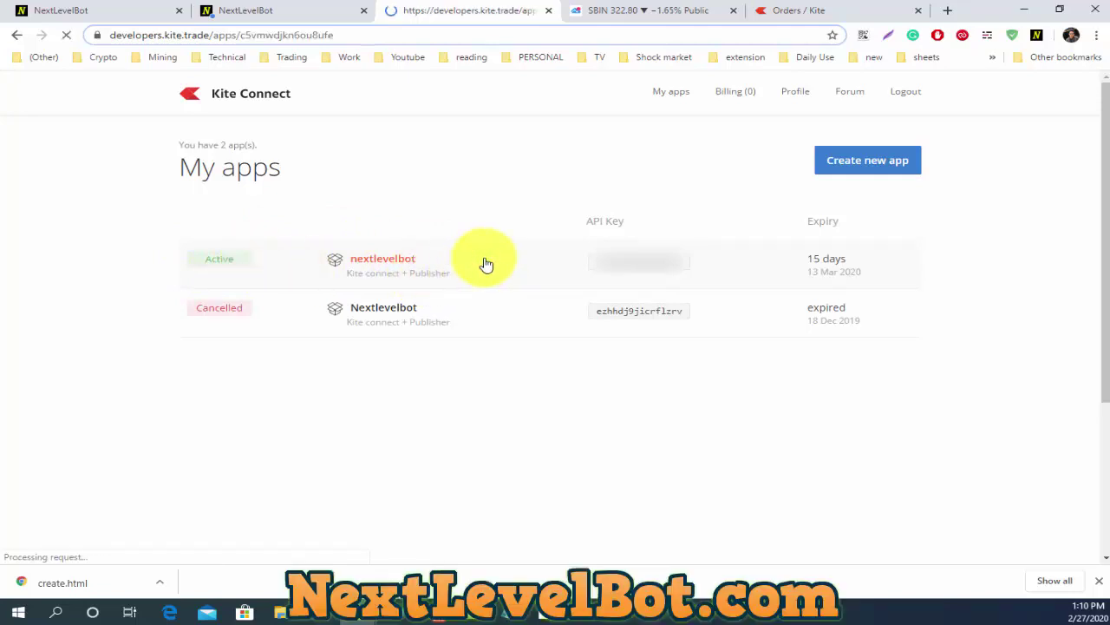
scroll(484, 257, "down", 2)
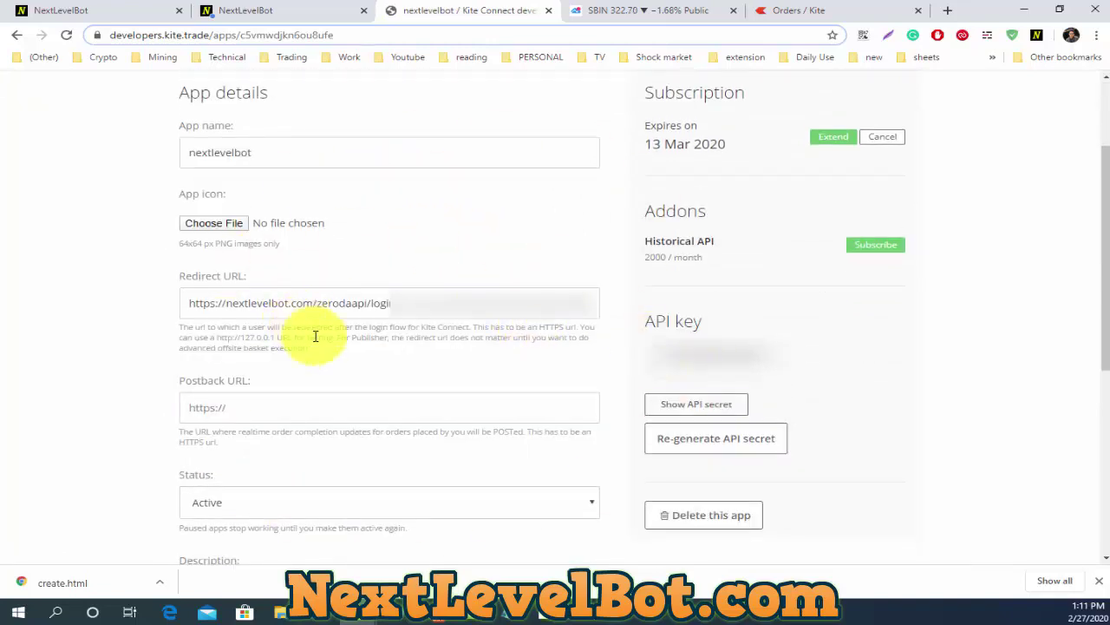
left_click_drag(652, 319, 738, 328)
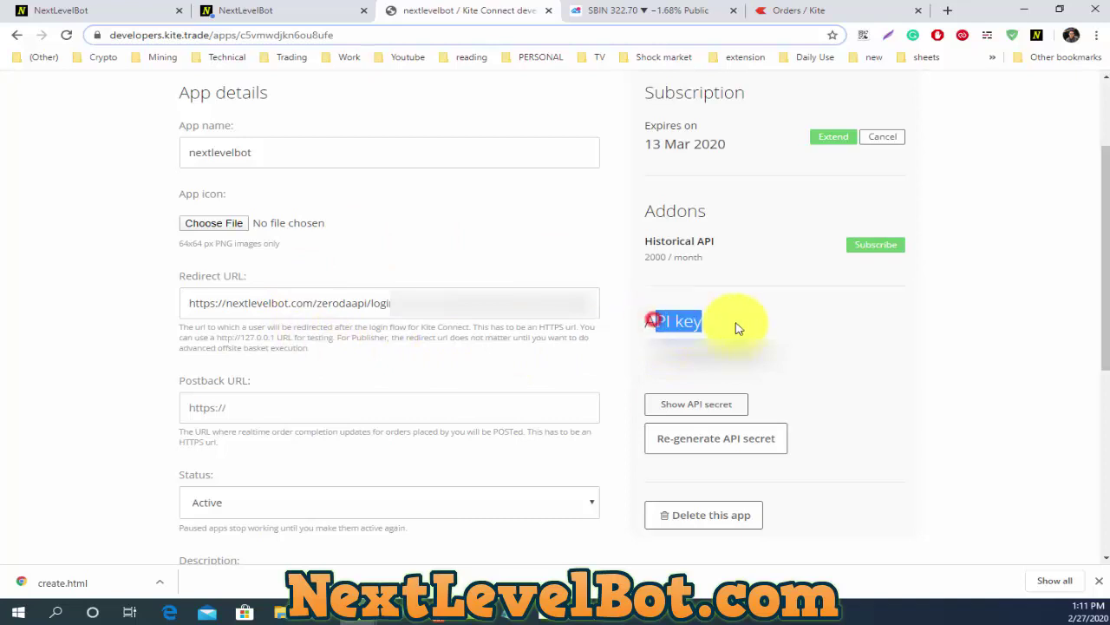
left_click(704, 405)
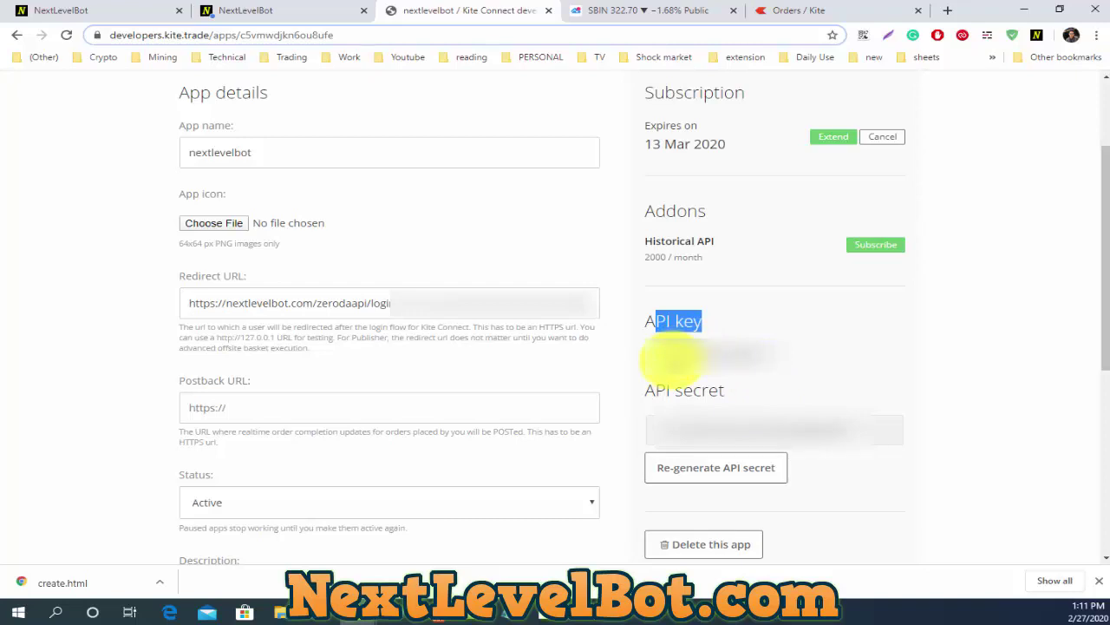
Switch to the NextLevelBot home page, open the account dashboard and dismiss the browser's download bar.
left_click(87, 11)
scroll(333, 234, "down", 10)
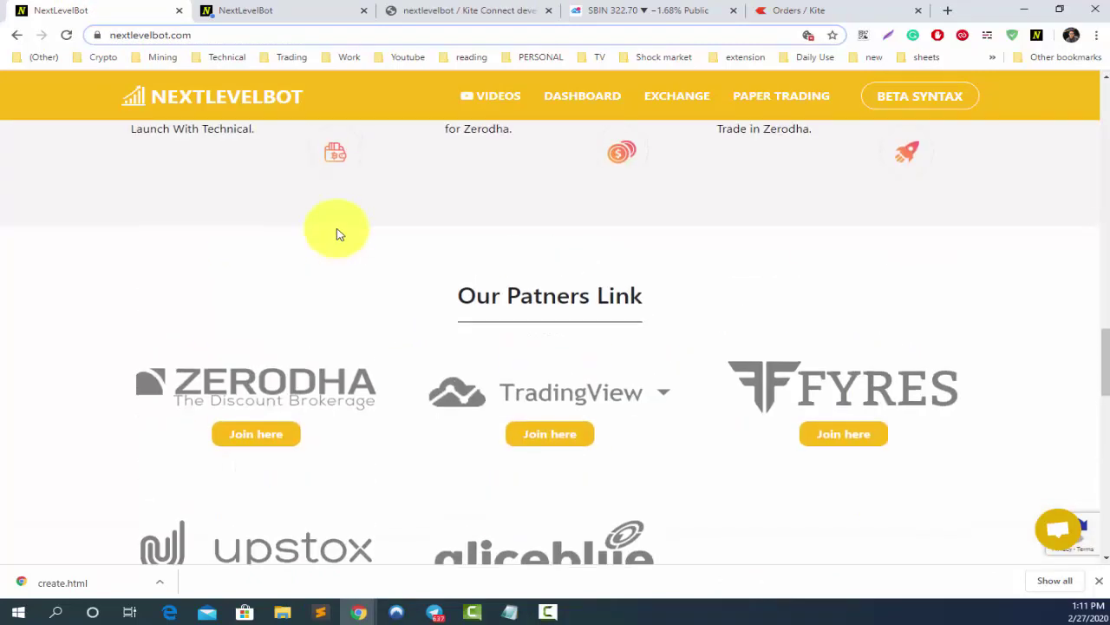
scroll(338, 235, "up", 5)
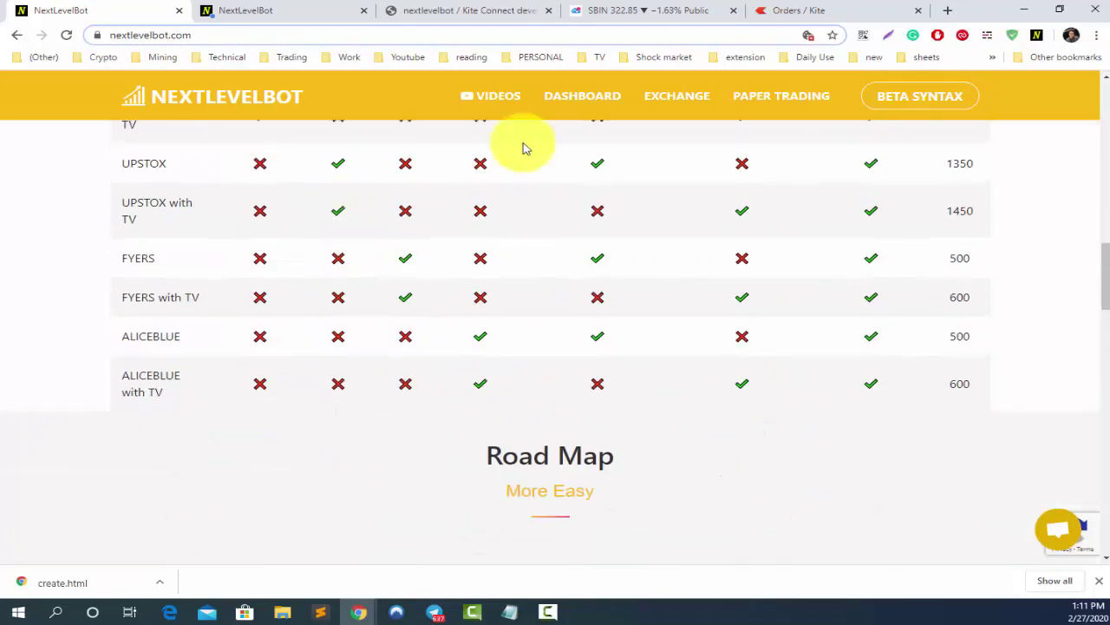
left_click(588, 104)
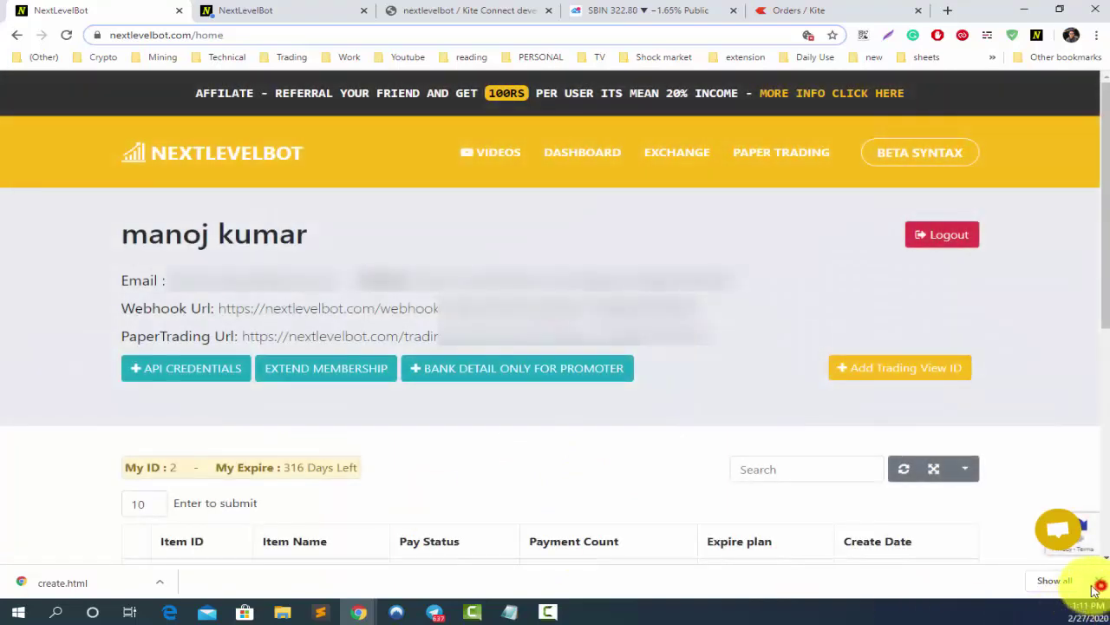
left_click(1097, 583)
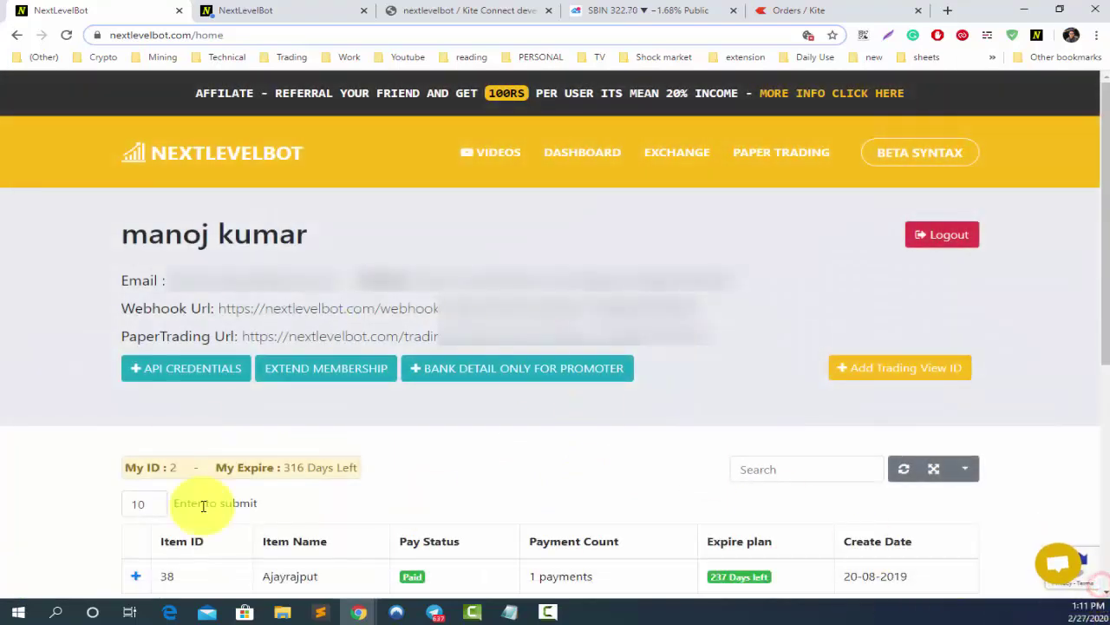
Open the API credentials form from the account page and enter "nextlevelbot" as the app name.
left_click(178, 376)
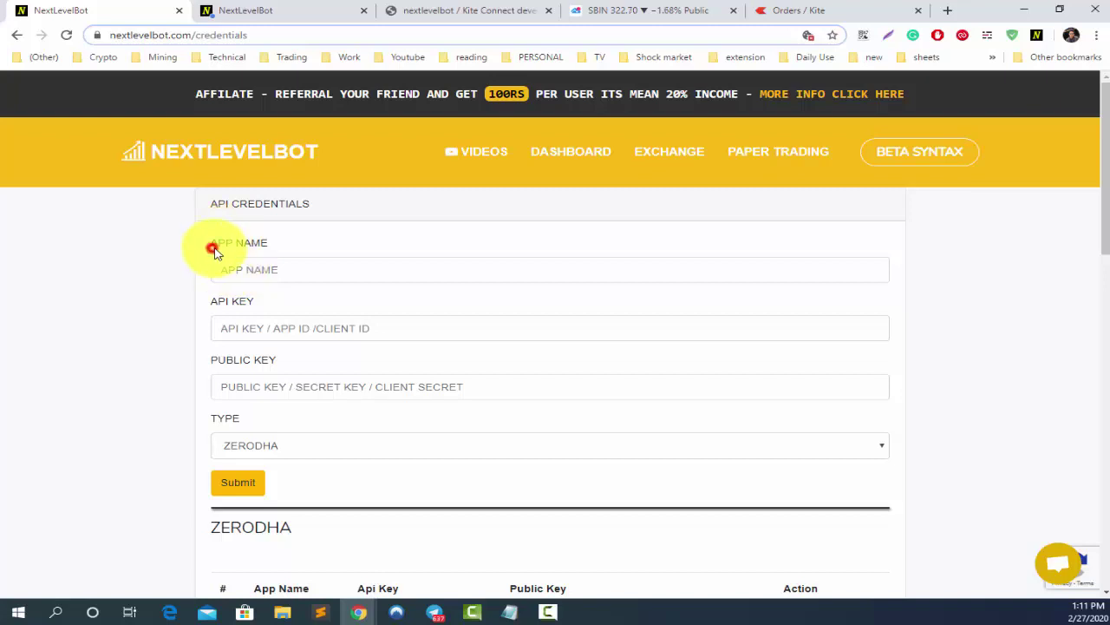
left_click_drag(213, 247, 268, 258)
left_click_drag(212, 302, 268, 328)
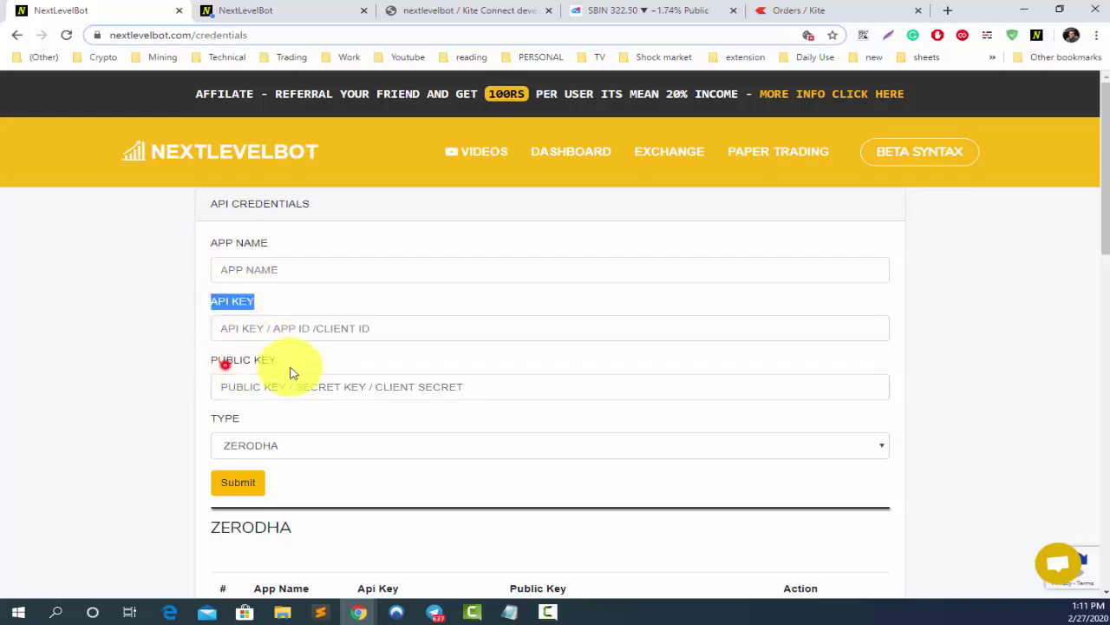
left_click_drag(211, 359, 260, 429)
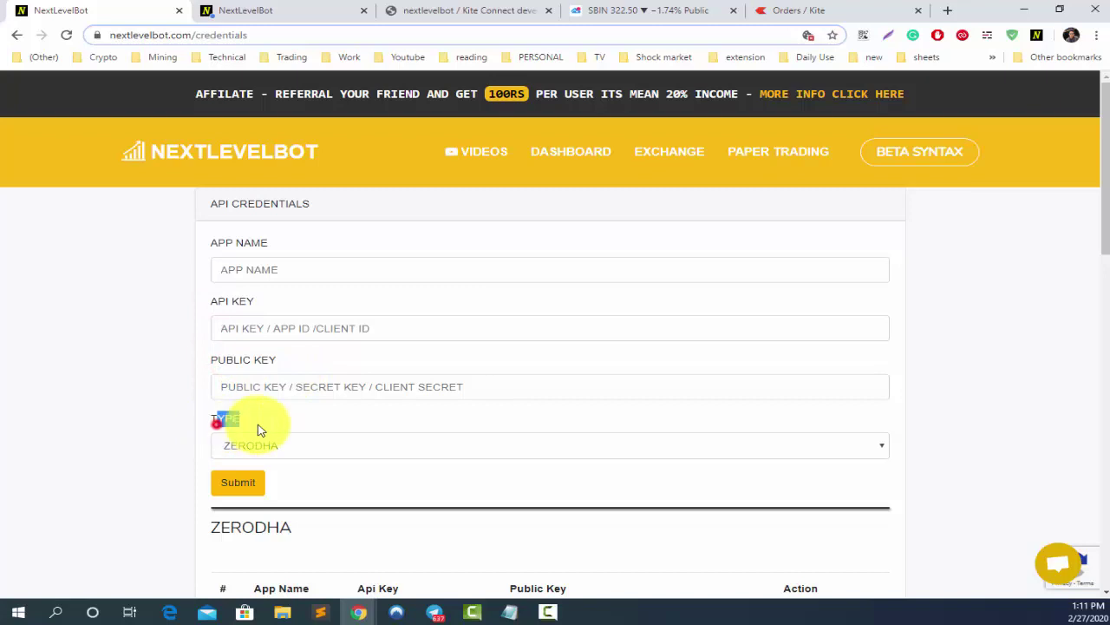
left_click(276, 270)
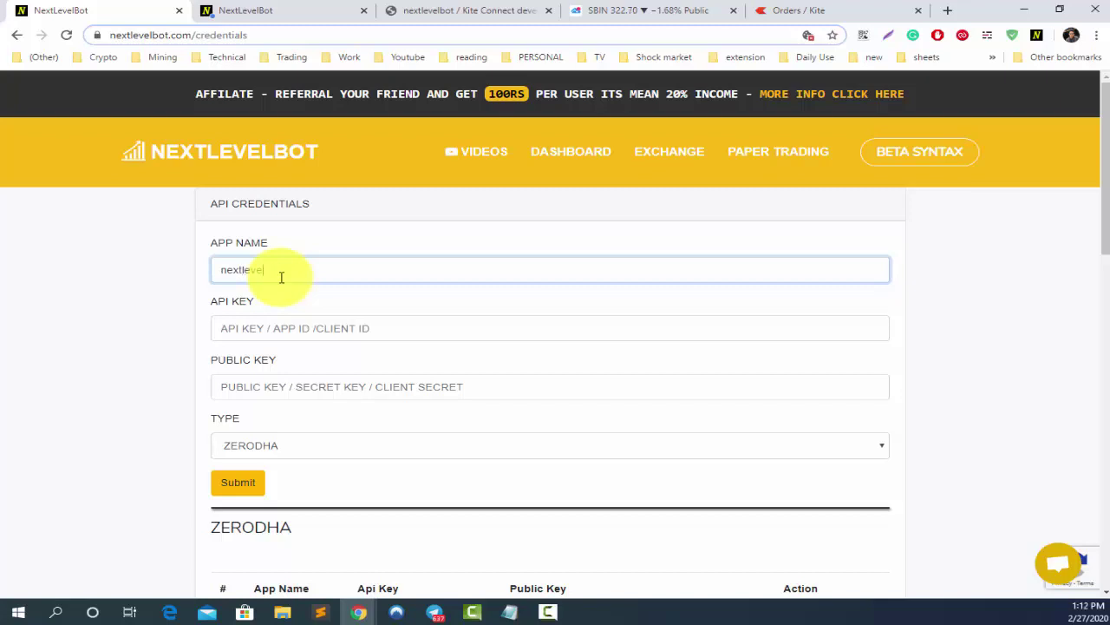
Copy the API key from the Kite Connect app page and paste it into the credentials form's API Key field.
left_click(243, 327)
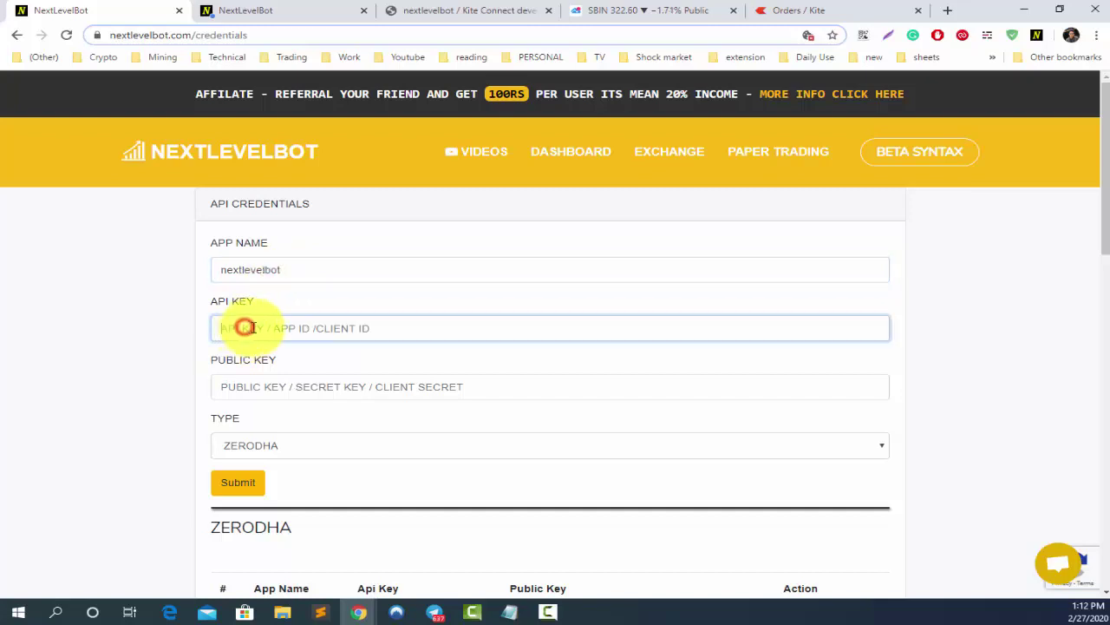
left_click(459, 12)
left_click(657, 328)
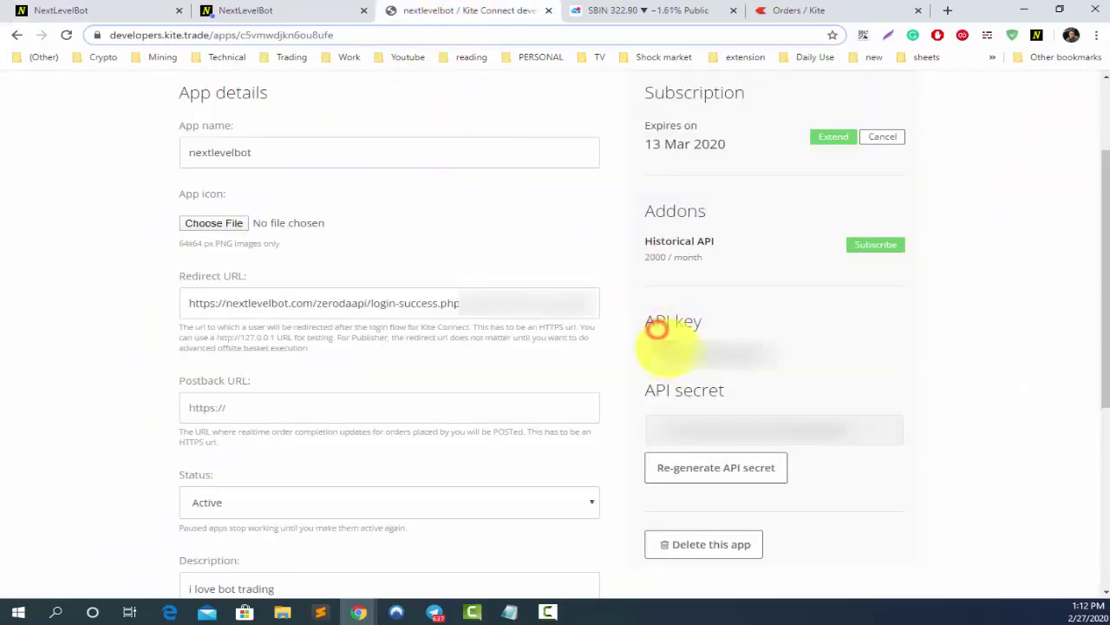
left_click_drag(666, 352, 763, 352)
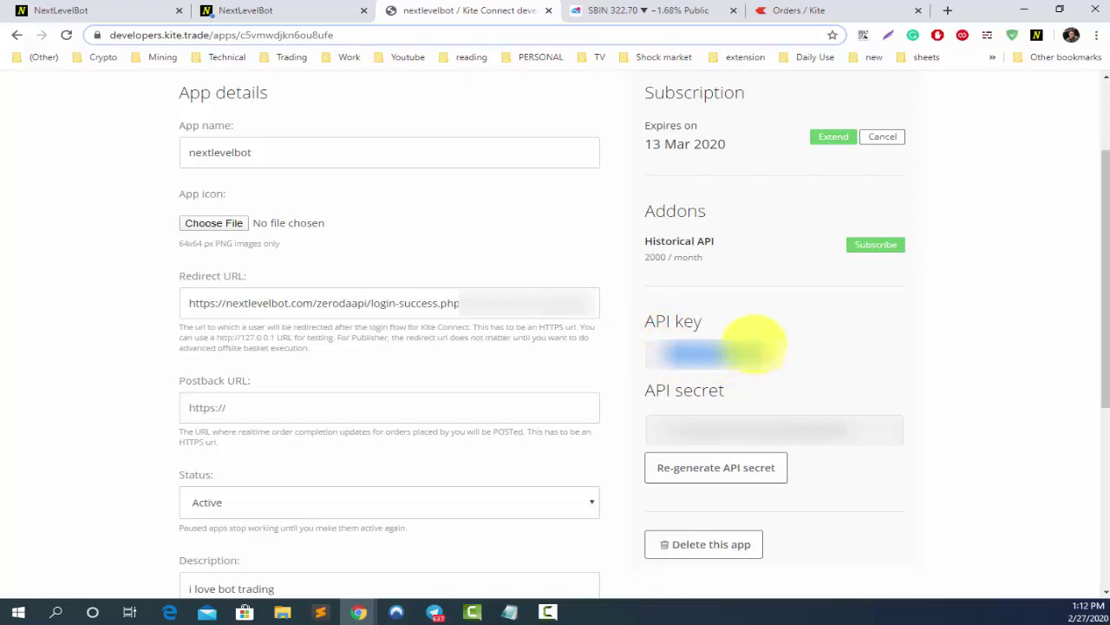
left_click(109, 9)
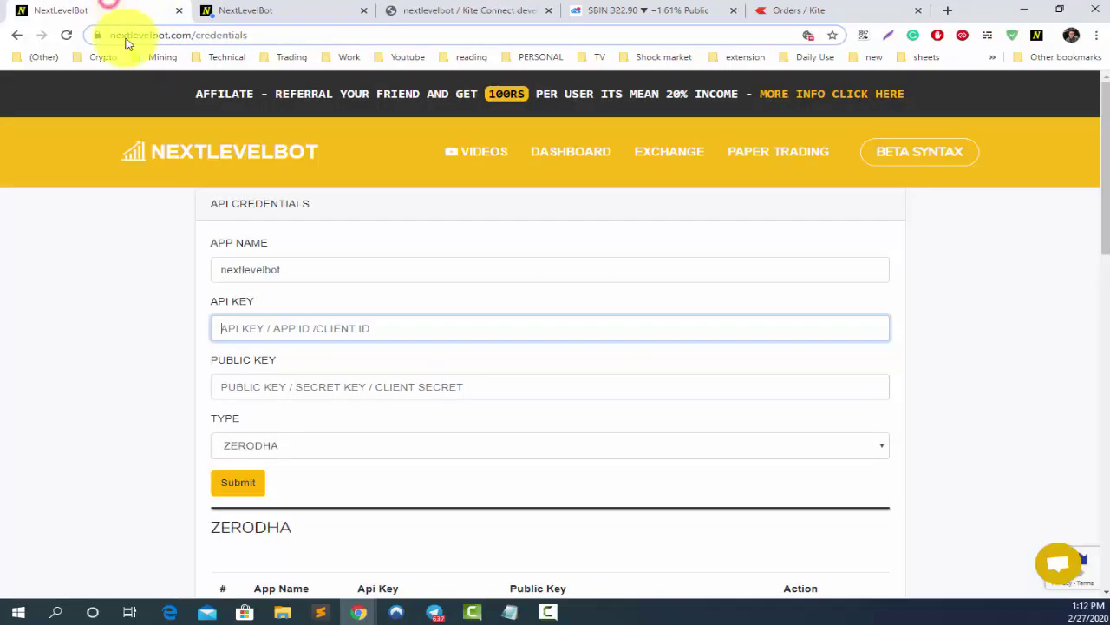
left_click(271, 331)
key("ctrl+v")
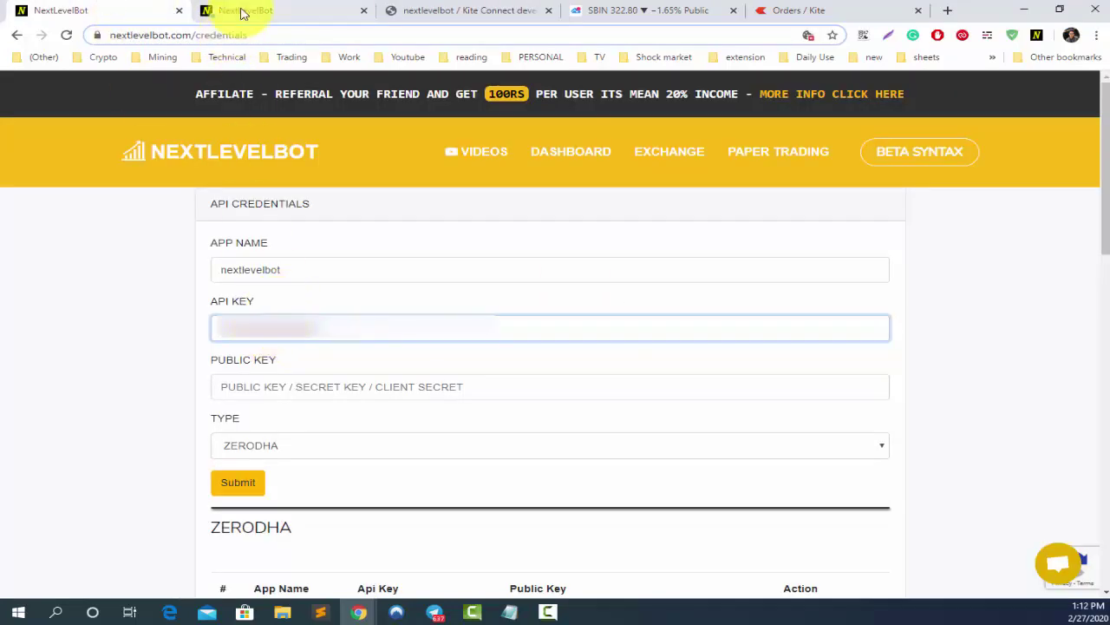
Copy the API secret from the Kite Connect app page and paste it into the credentials form's Public Key field.
left_click(485, 11)
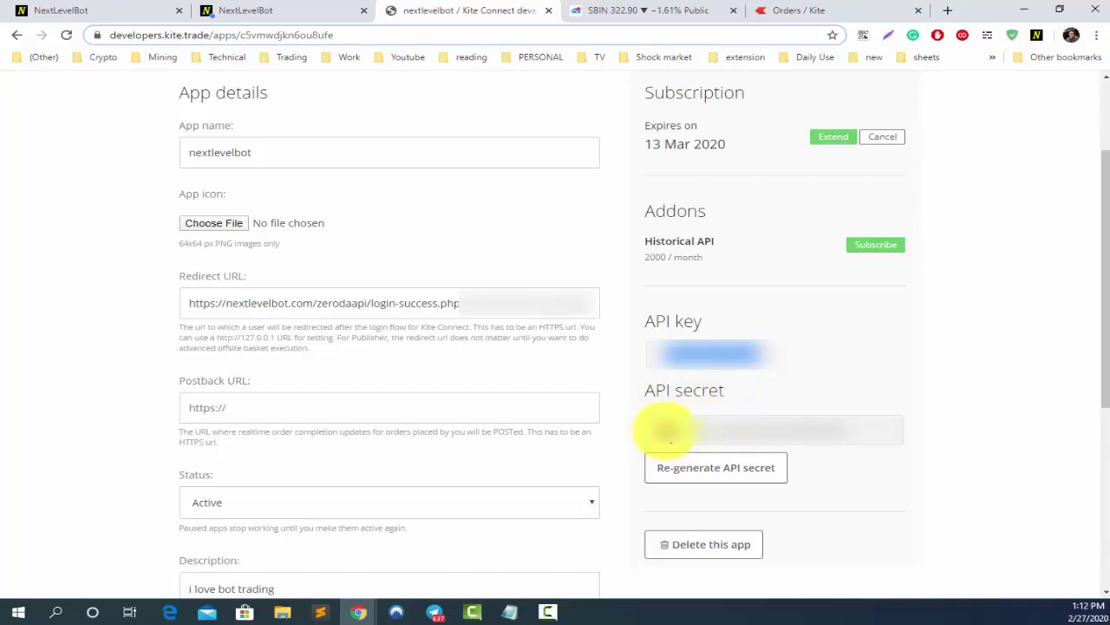
left_click_drag(665, 429, 868, 440)
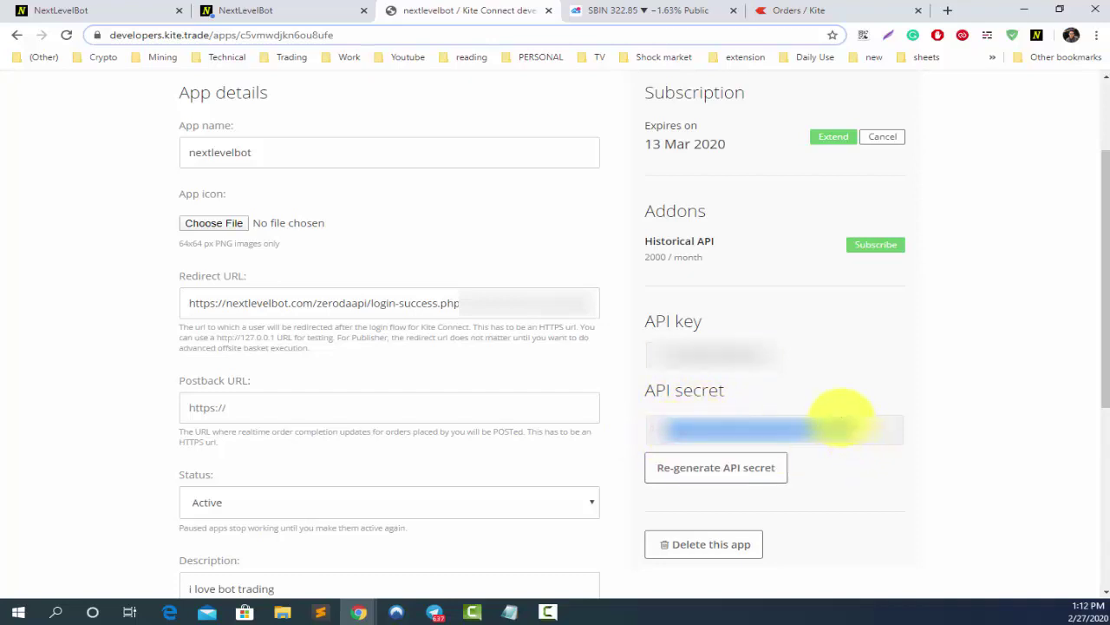
left_click(147, 9)
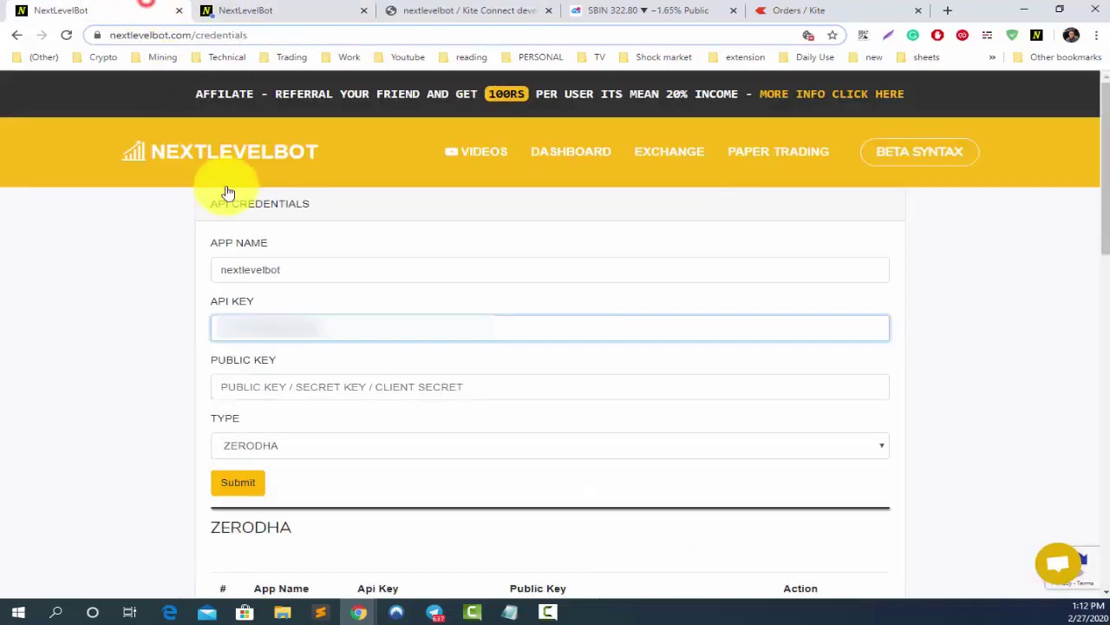
left_click(303, 391)
key("ctrl+v")
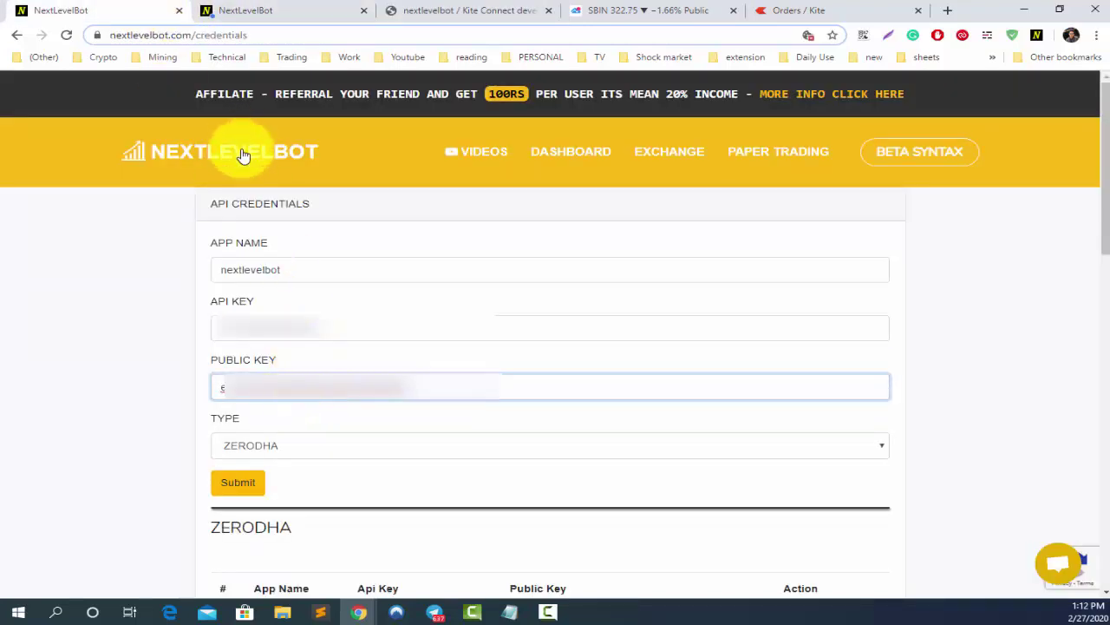
Choose ZERODHA as the credential type and submit the API credentials form.
left_click(291, 450)
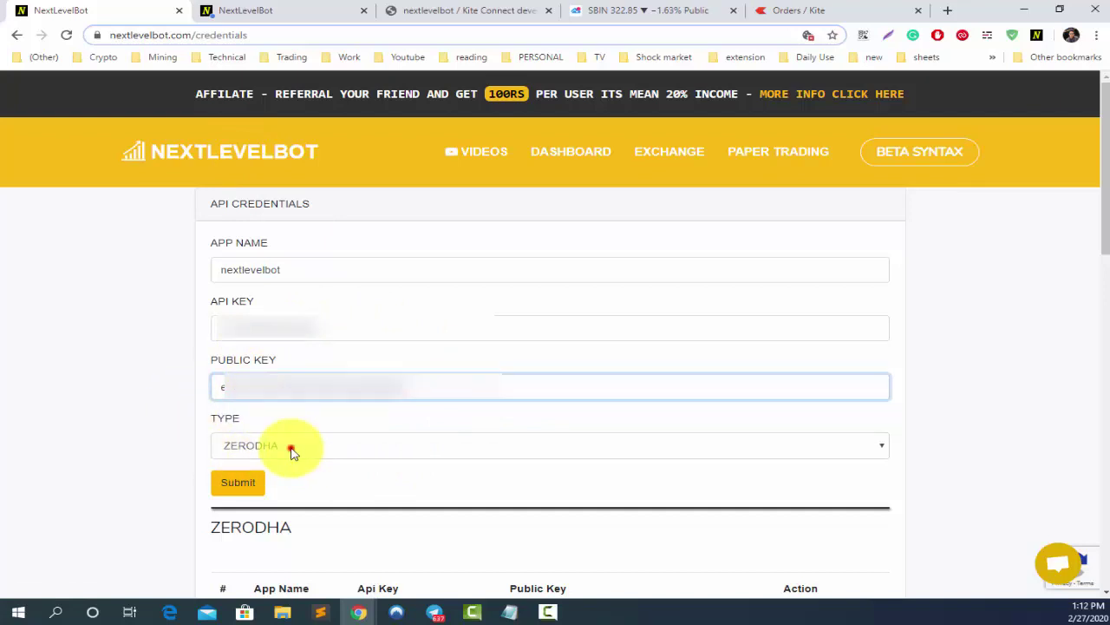
left_click(258, 473)
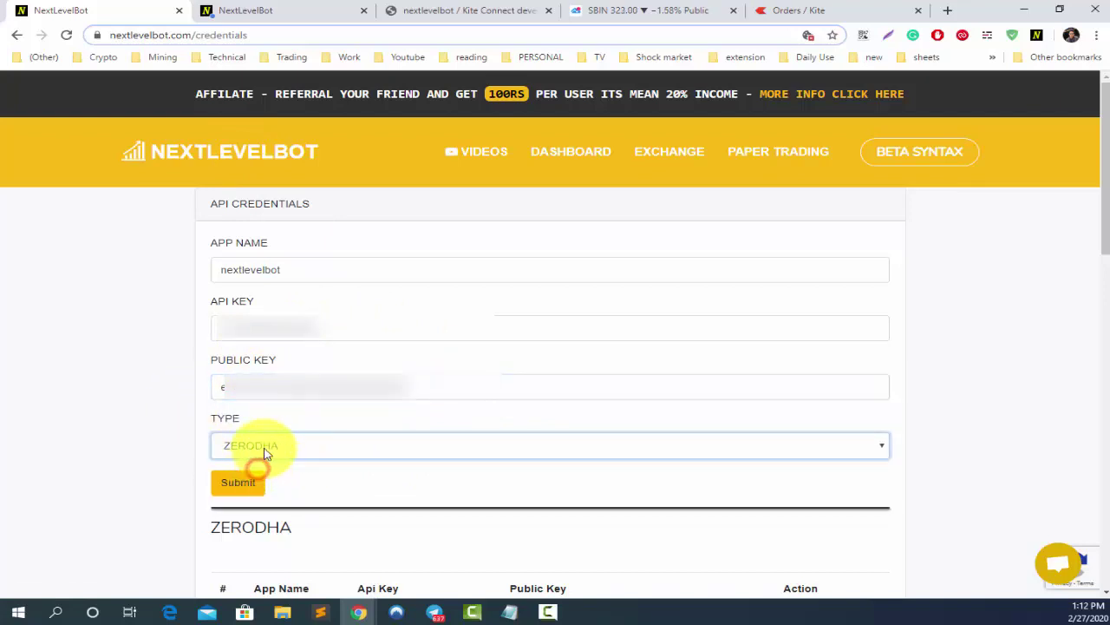
left_click(272, 445)
left_click(248, 466)
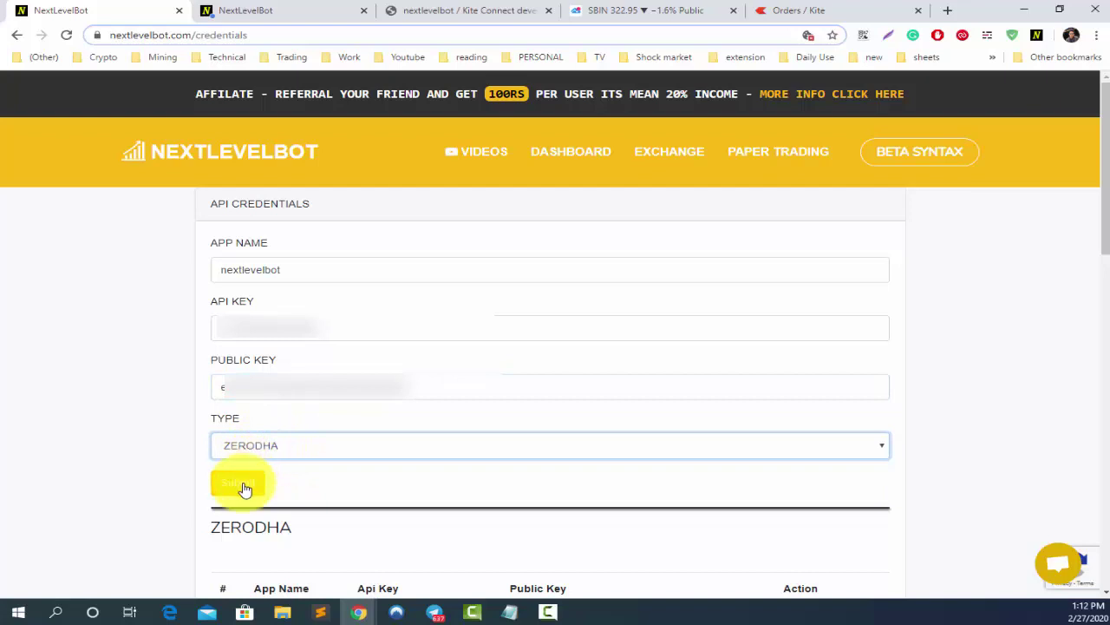
left_click(241, 483)
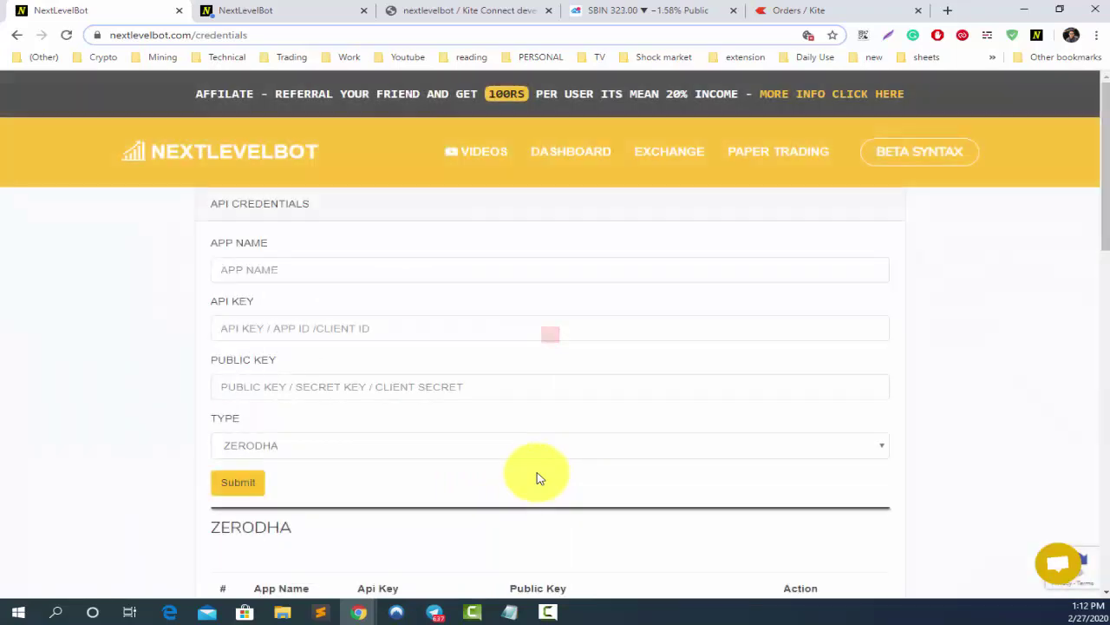
Compare the two nextlevelbot entries in the Zerodha credentials list and delete the second one.
scroll(509, 458, "down", 2)
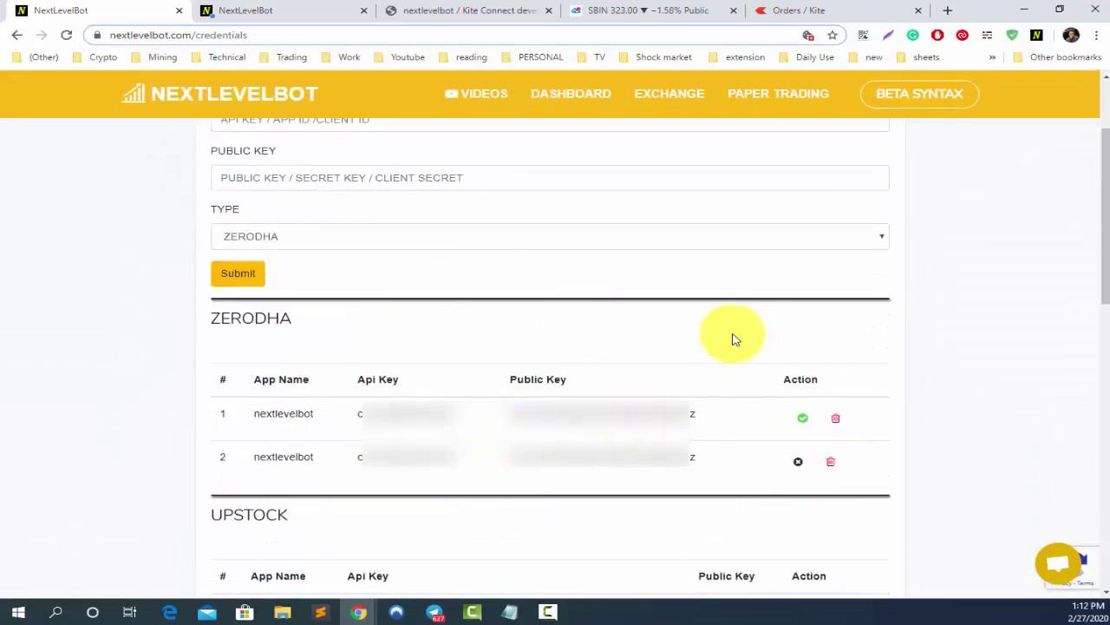
left_click_drag(217, 414, 395, 418)
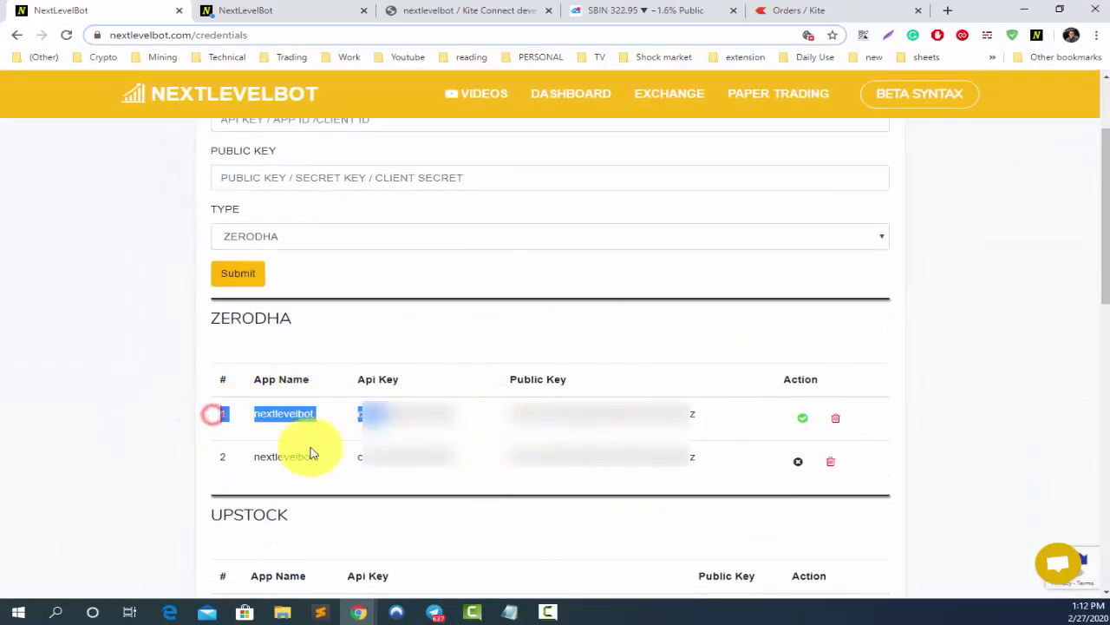
left_click_drag(232, 456, 470, 466)
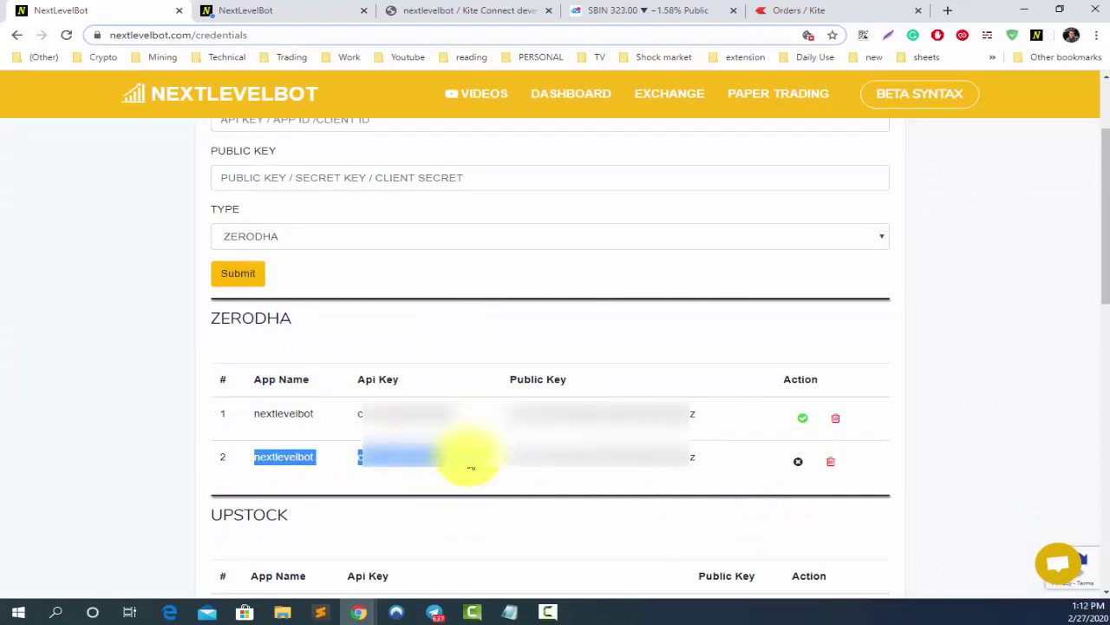
left_click_drag(235, 413, 471, 420)
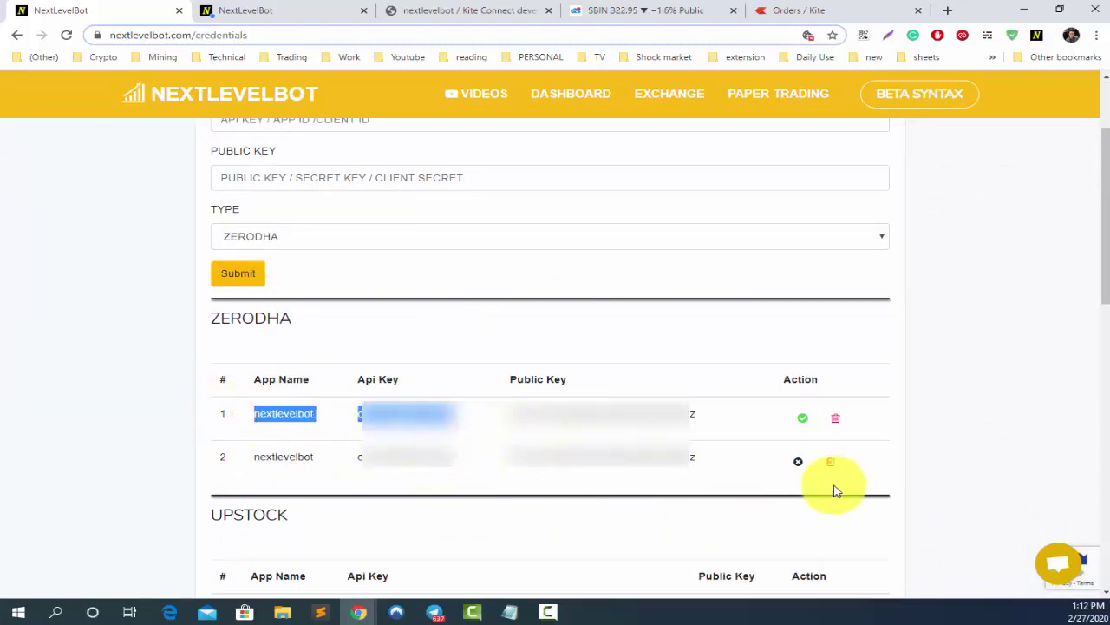
left_click_drag(231, 458, 879, 476)
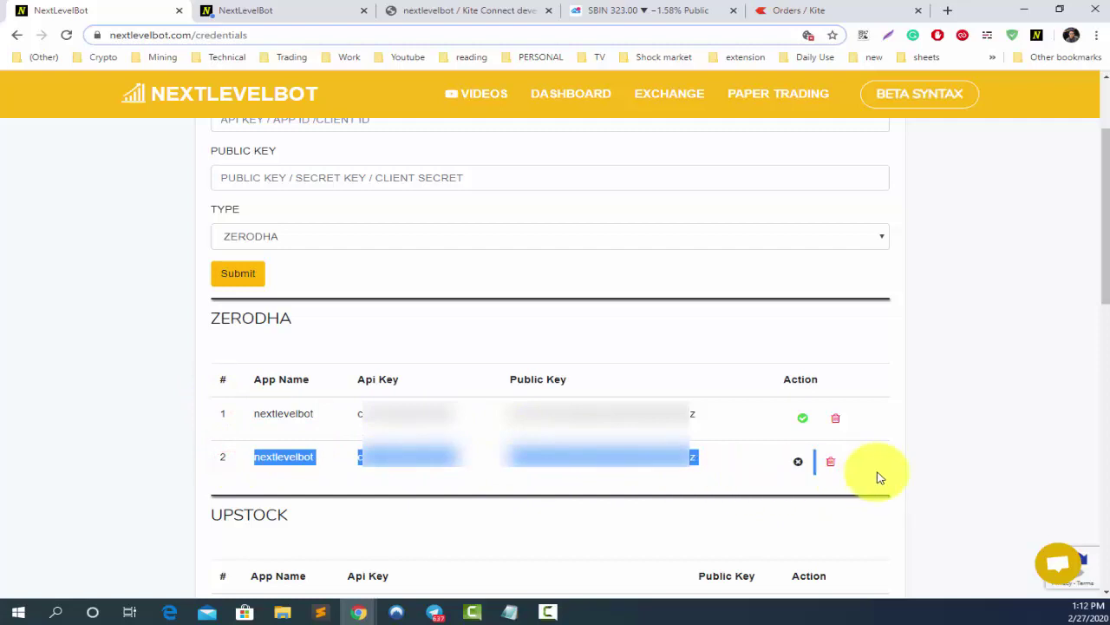
left_click(831, 462)
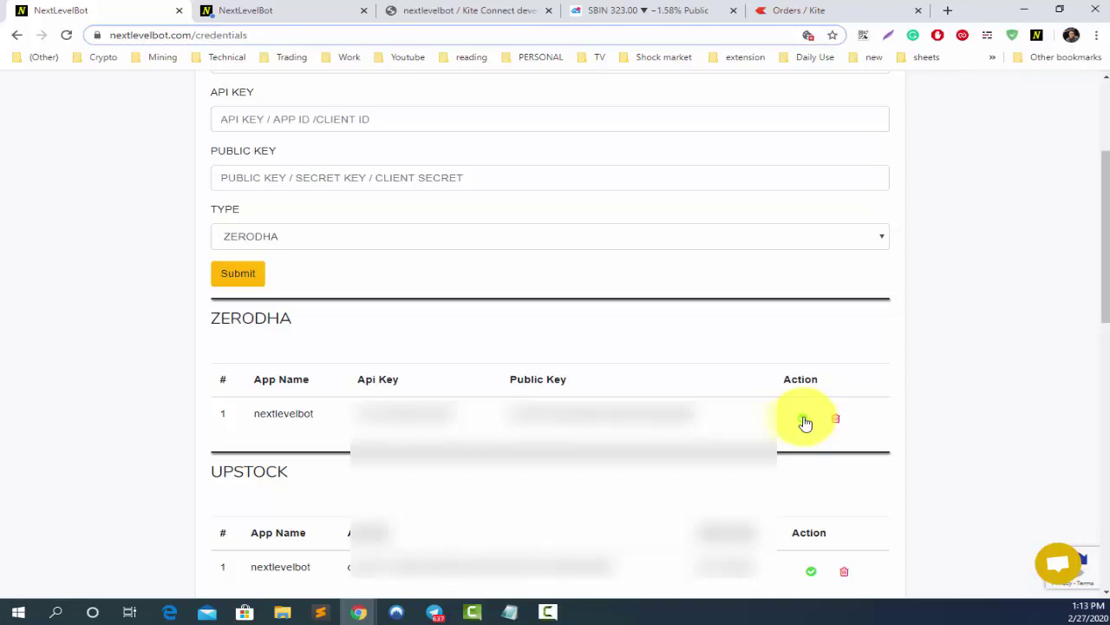
Return to the account dashboard and check the remaining membership days.
scroll(484, 216, "up", 3)
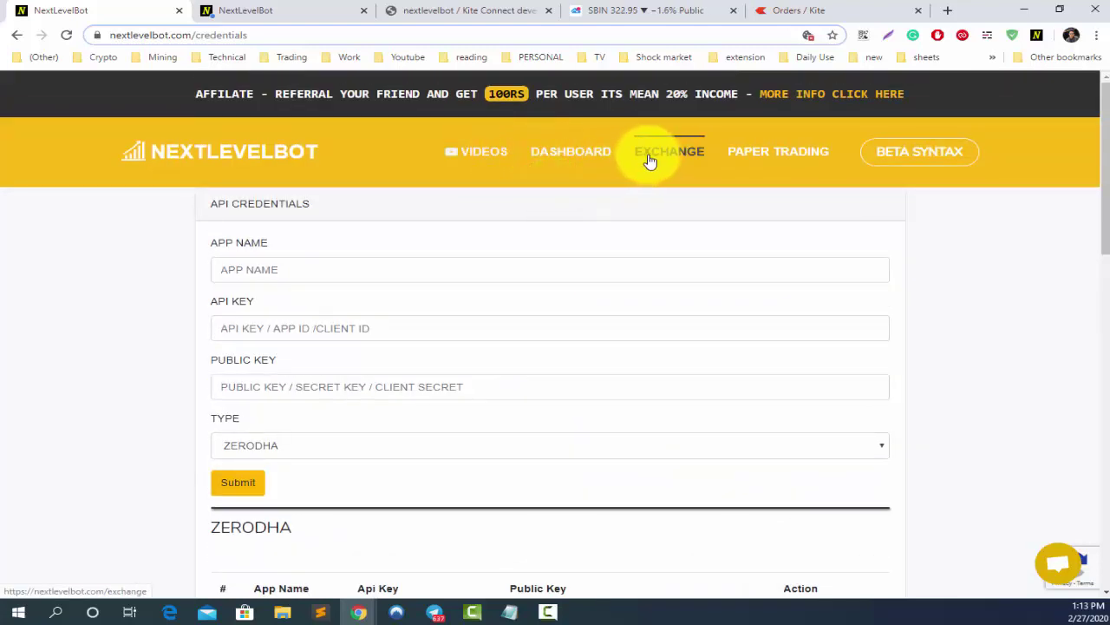
left_click(560, 155)
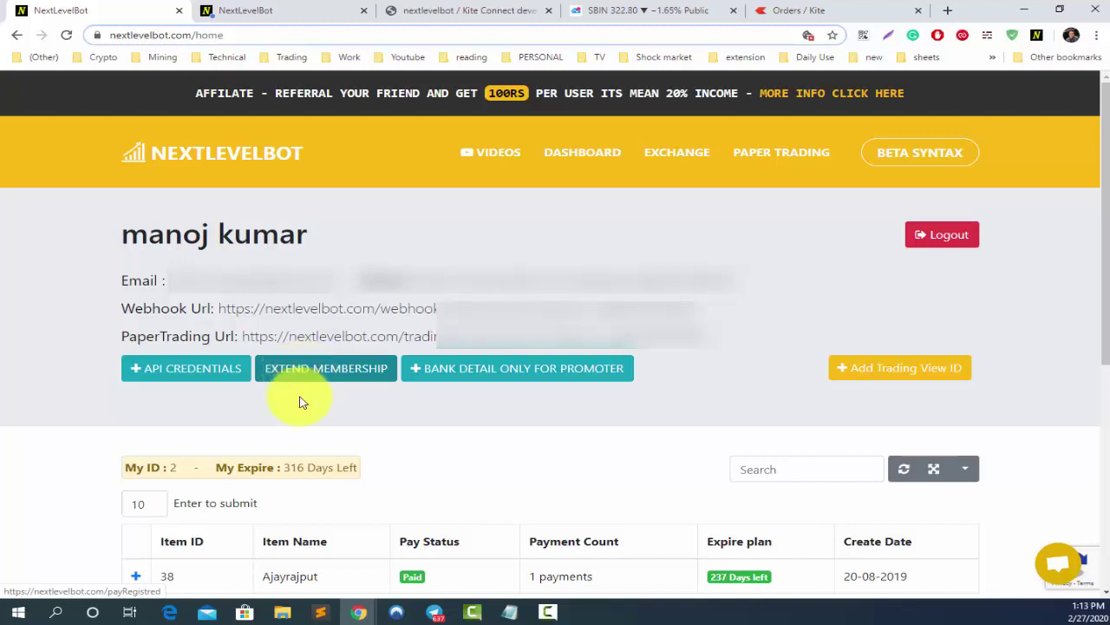
left_click_drag(283, 469, 344, 469)
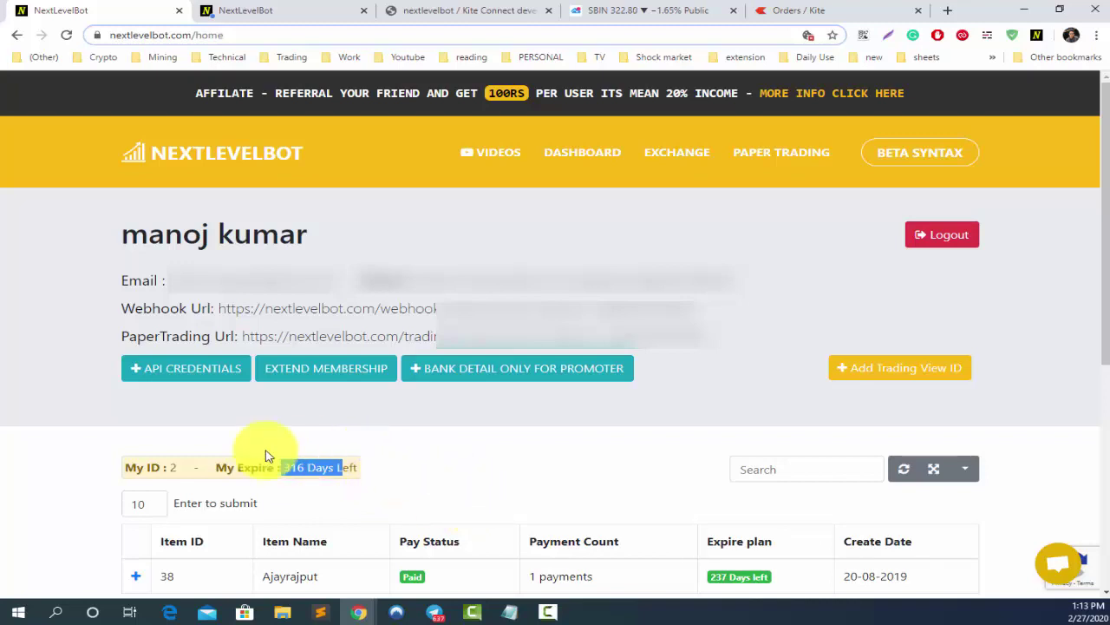
left_click(300, 470)
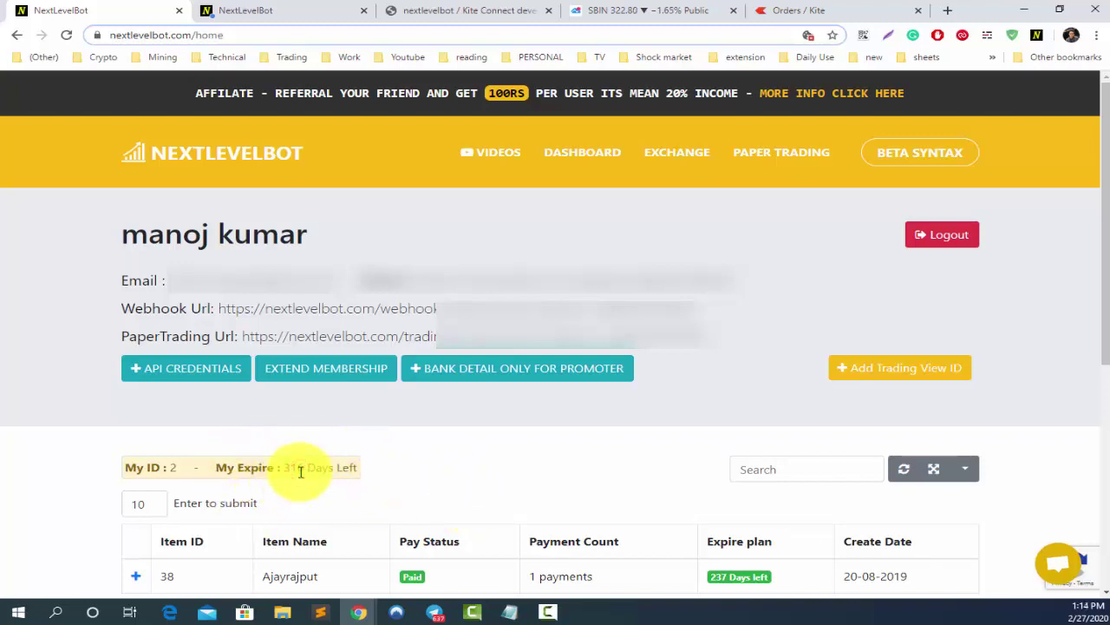
Open the Exchange page and launch the Zerodha connection.
left_click(664, 155)
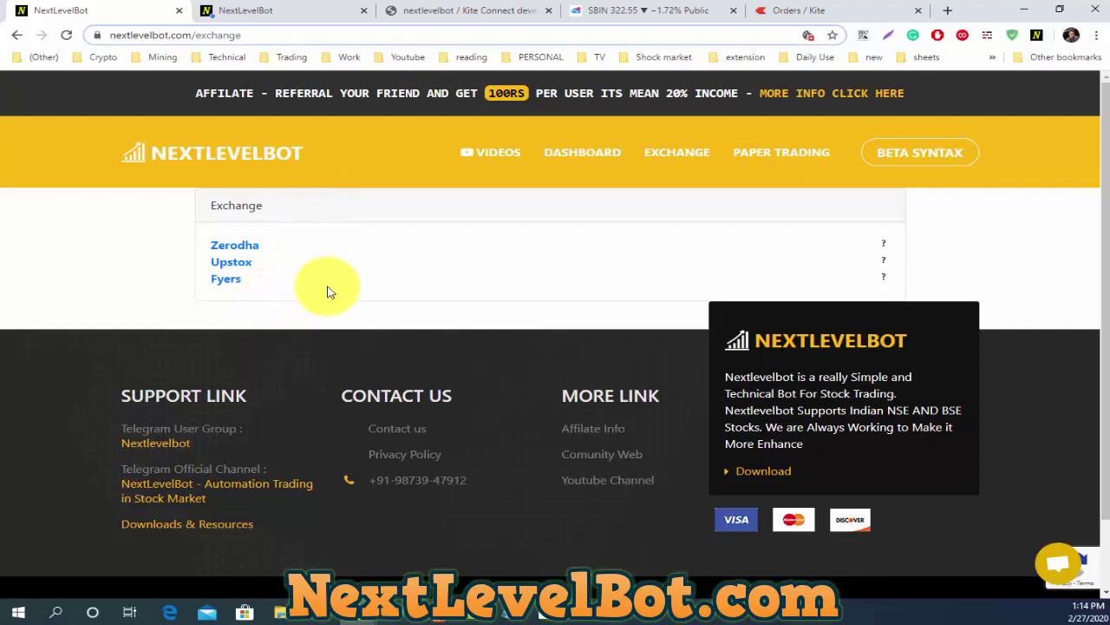
left_click(247, 250)
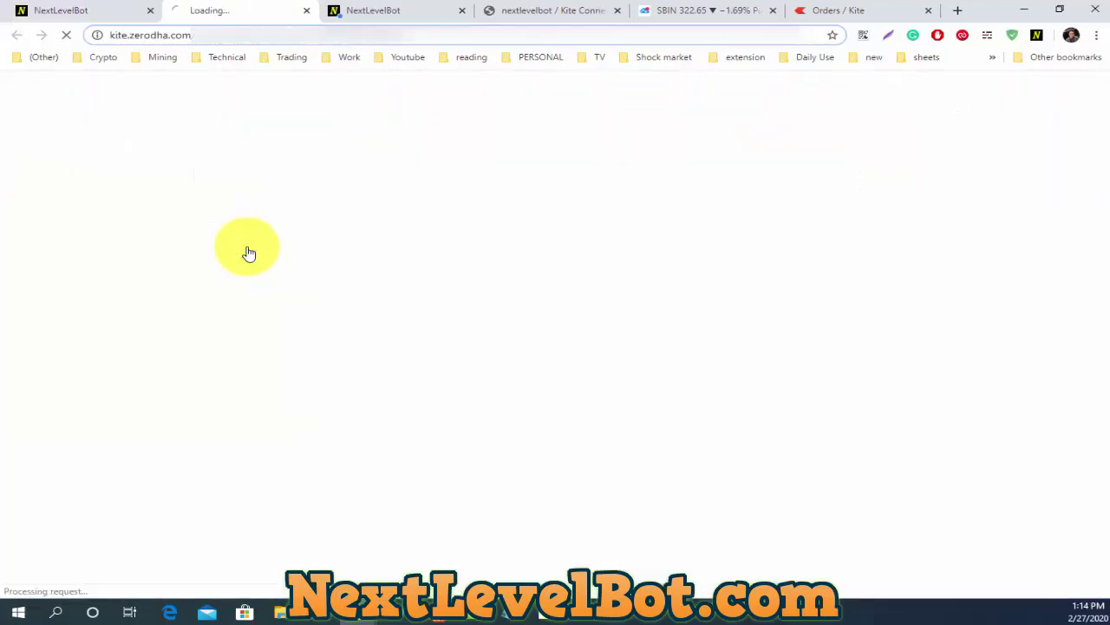